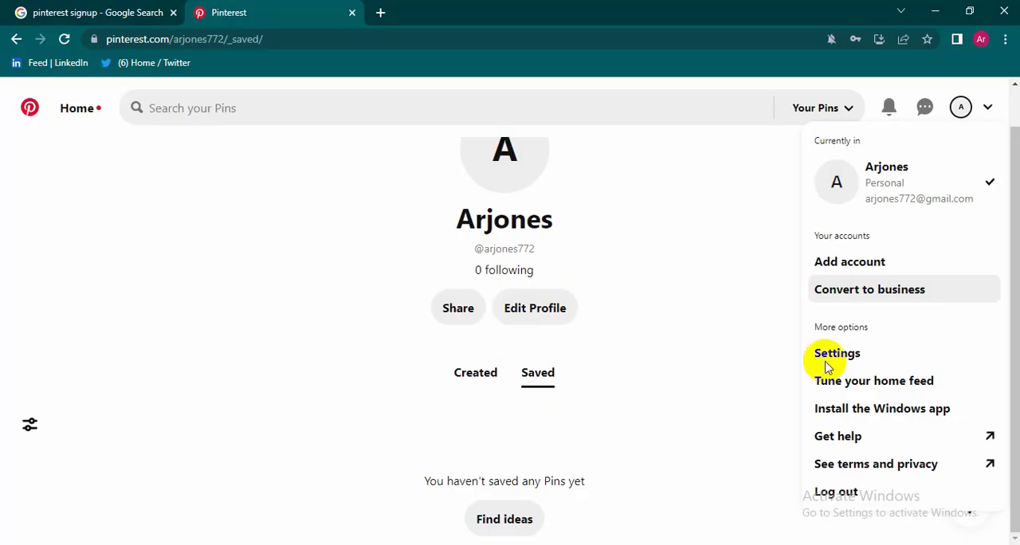
Step: Close the browser tab holding the "pinterest signup" Google search
{"action": "left_click", "coordinate": [161, 22]}
{"action": "left_click", "coordinate": [227, 12]}
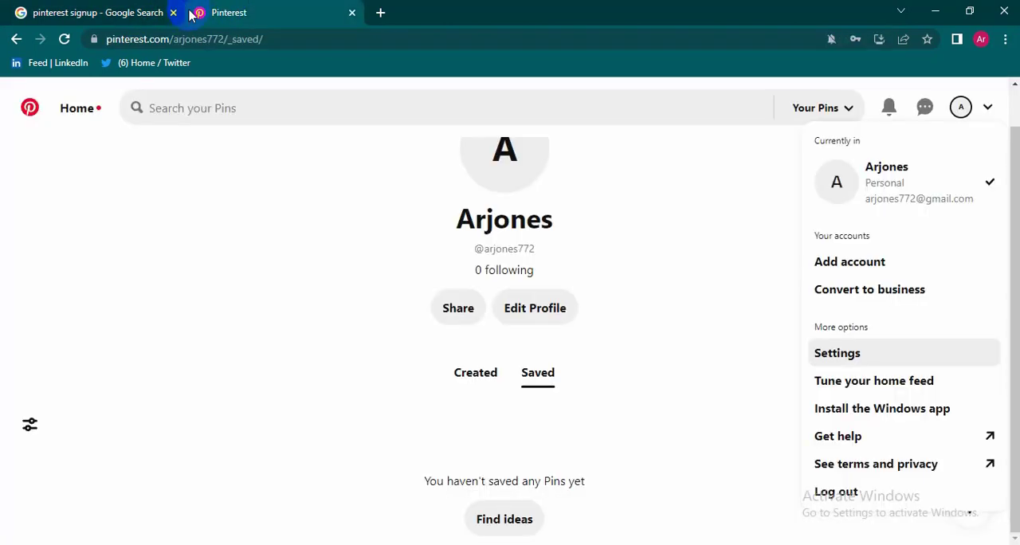
{"action": "left_click", "coordinate": [163, 14]}
{"action": "left_click", "coordinate": [172, 14]}
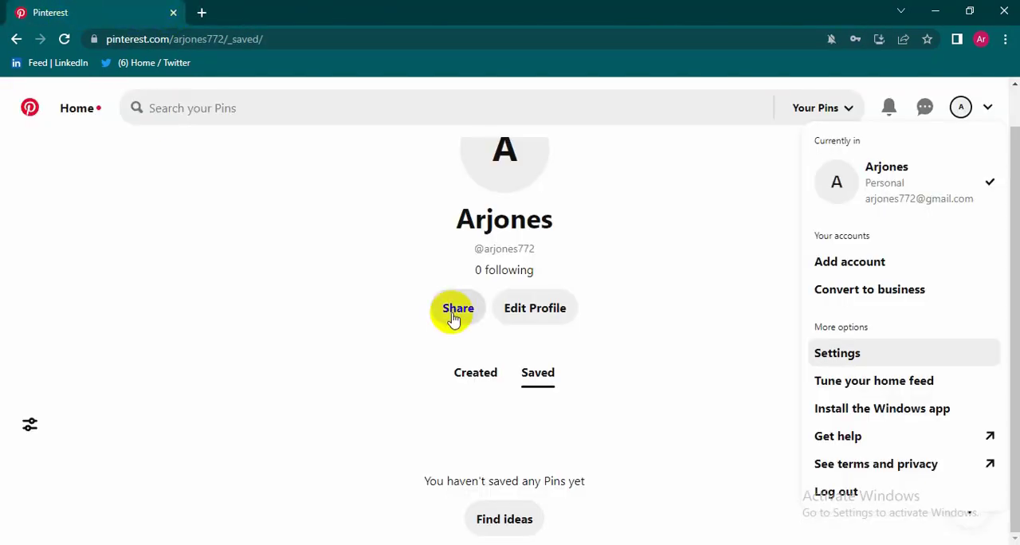
Step: Return to the Pinterest home feed and open the page for converting the account to business
{"action": "scroll", "coordinate": [446, 314], "scroll_direction": "up", "scroll_amount": 1}
{"action": "left_click", "coordinate": [75, 112]}
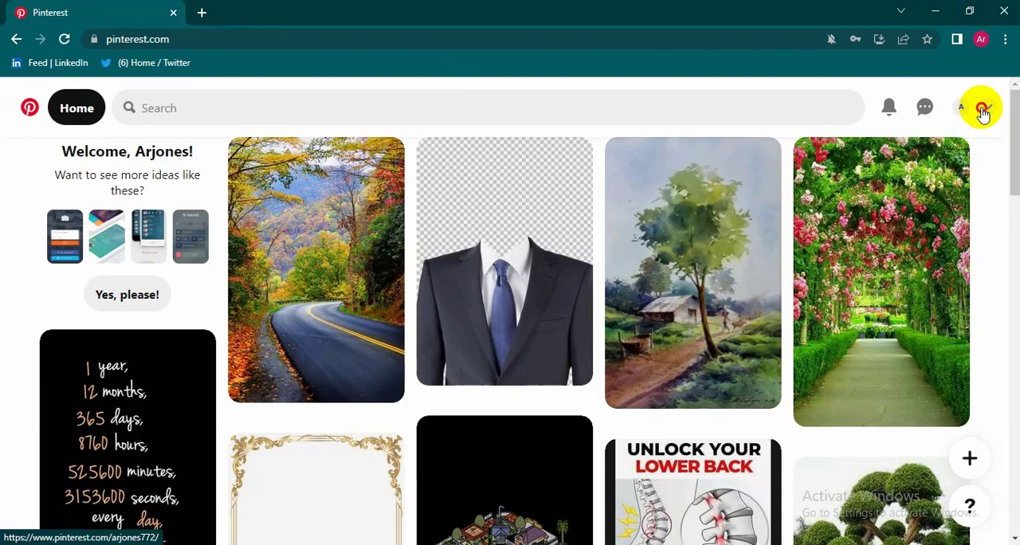
{"action": "left_click", "coordinate": [985, 110]}
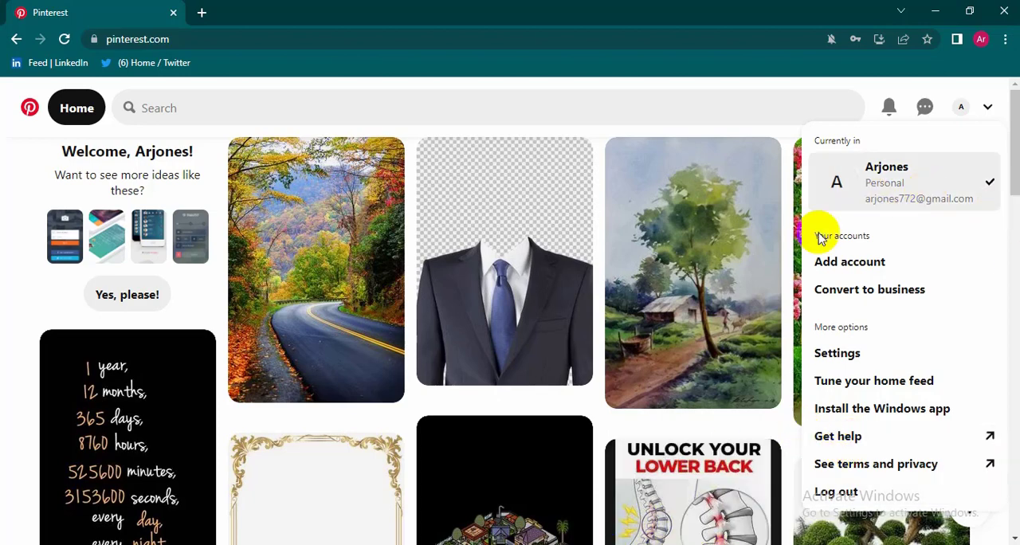
{"action": "left_click", "coordinate": [838, 296]}
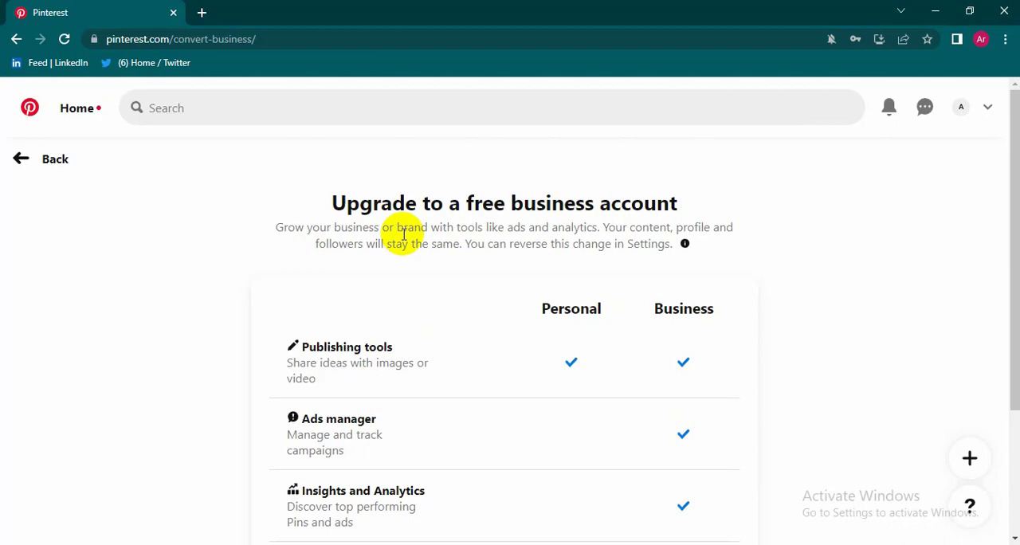
Step: Examine the comparison of Personal and Business account features on the upgrade page
{"action": "scroll", "coordinate": [543, 229], "scroll_direction": "down", "scroll_amount": 1}
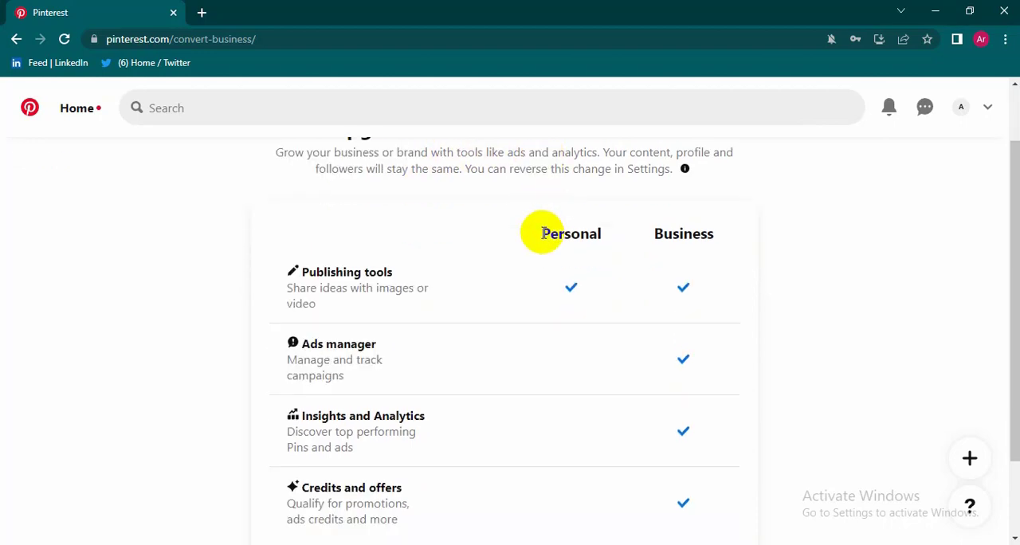
{"action": "scroll", "coordinate": [386, 300], "scroll_direction": "down", "scroll_amount": 1}
{"action": "scroll", "coordinate": [391, 305], "scroll_direction": "up", "scroll_amount": 2}
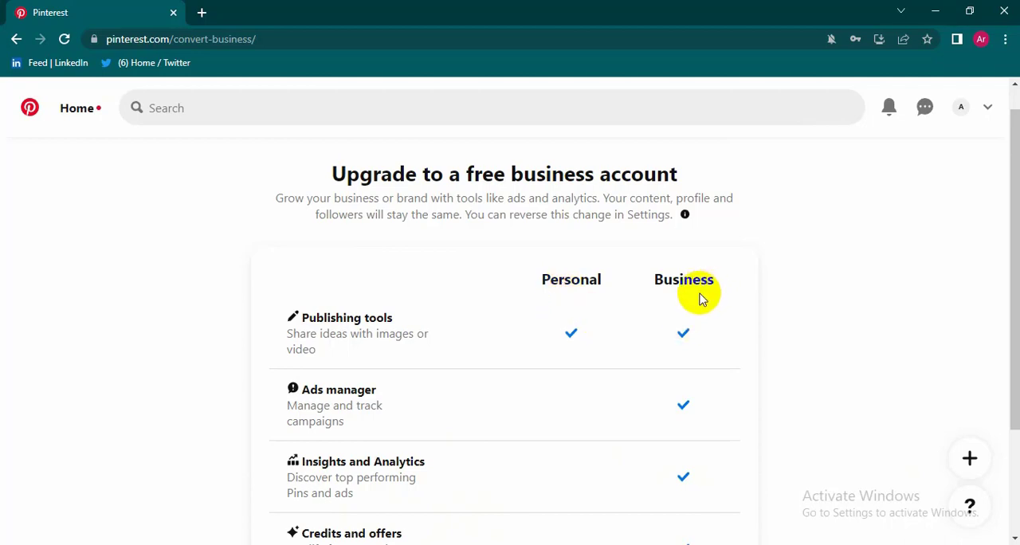
{"action": "scroll", "coordinate": [653, 344], "scroll_direction": "down", "scroll_amount": 1}
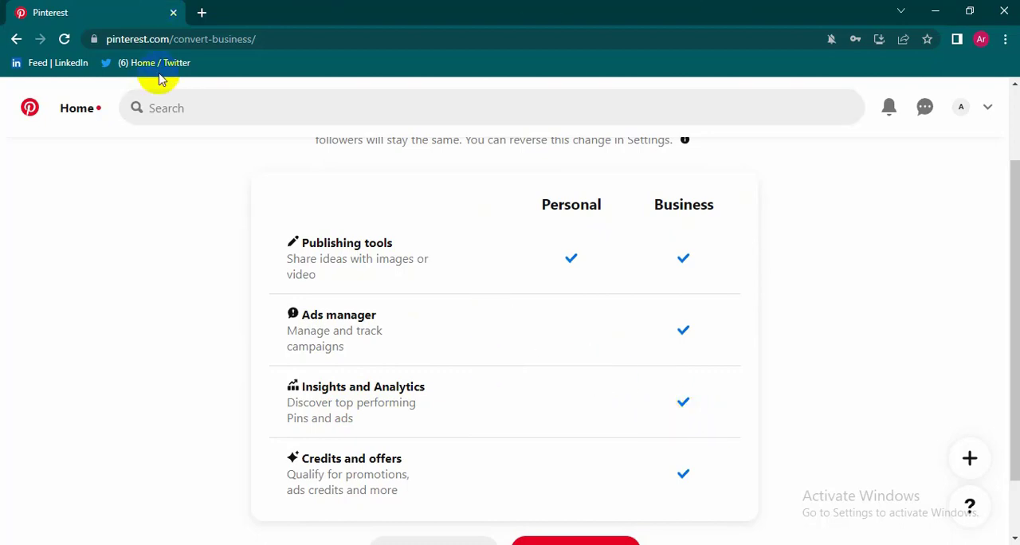
{"action": "scroll", "coordinate": [540, 431], "scroll_direction": "down", "scroll_amount": 1}
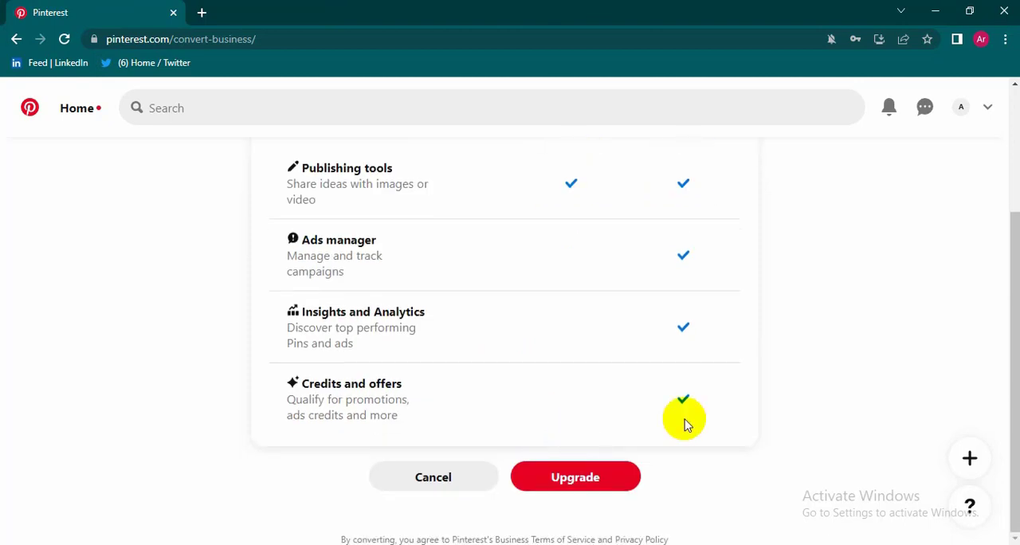
{"action": "scroll", "coordinate": [691, 420], "scroll_direction": "up", "scroll_amount": 1}
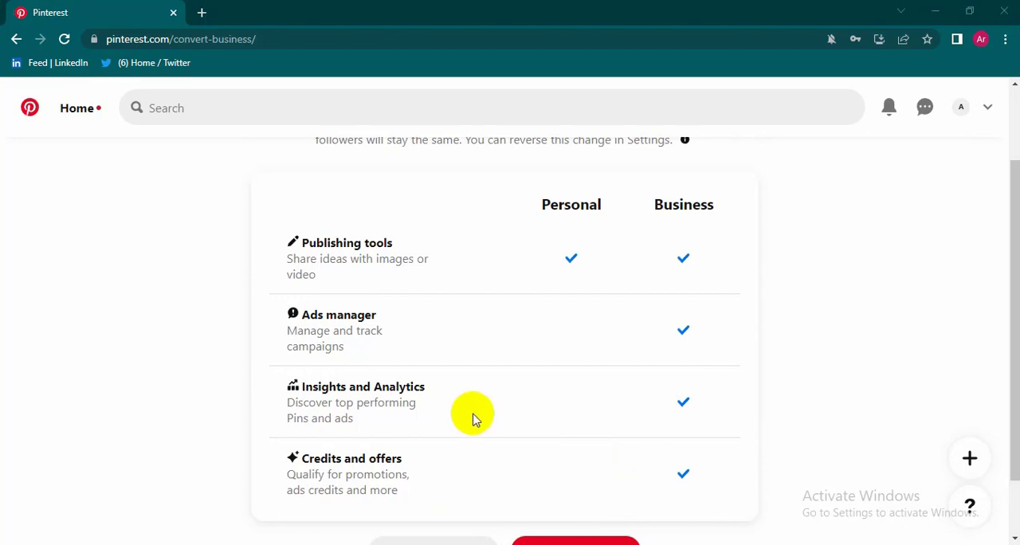
{"action": "scroll", "coordinate": [479, 422], "scroll_direction": "down", "scroll_amount": 1}
{"action": "scroll", "coordinate": [558, 428], "scroll_direction": "up", "scroll_amount": 3}
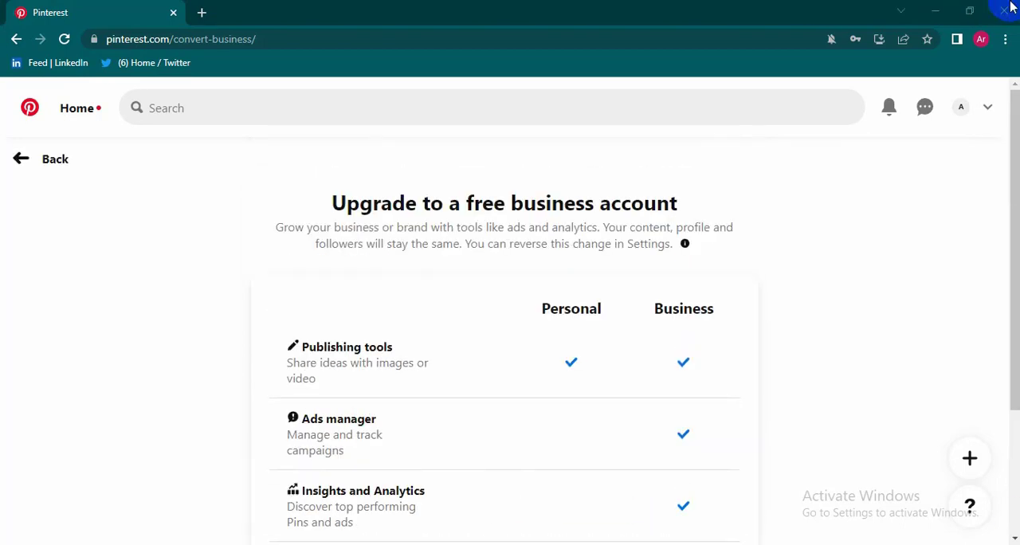
{"action": "scroll", "coordinate": [390, 343], "scroll_direction": "down", "scroll_amount": 2}
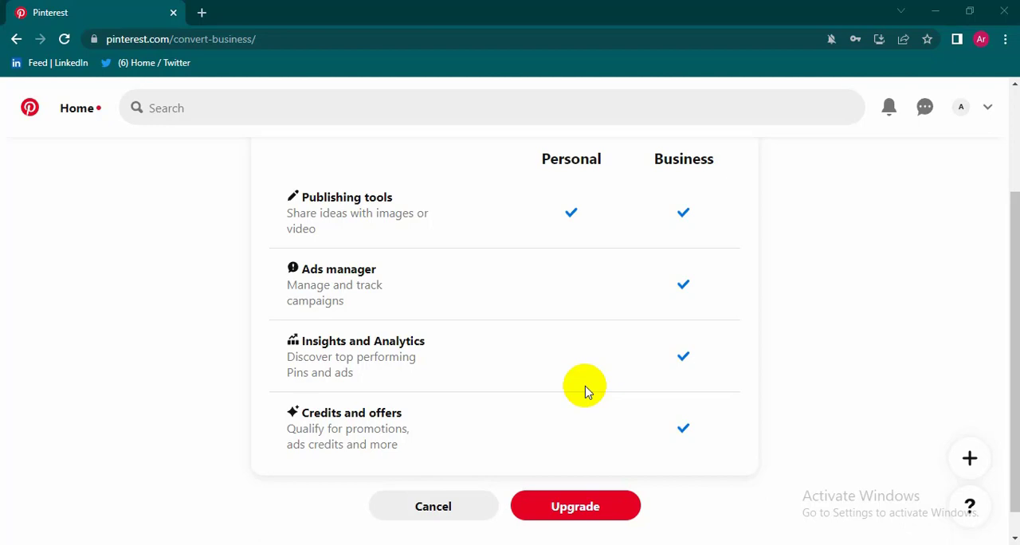
{"action": "scroll", "coordinate": [581, 411], "scroll_direction": "down", "scroll_amount": 1}
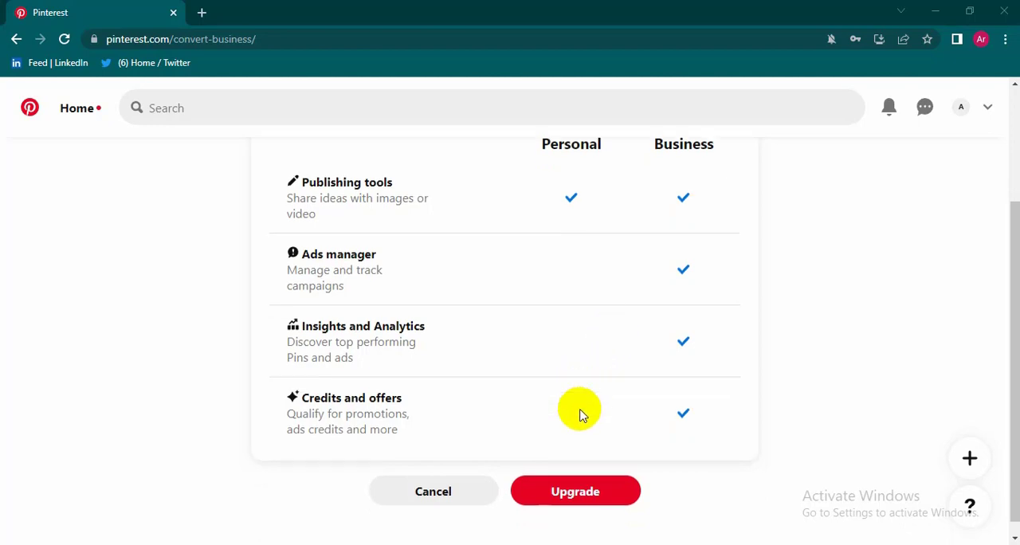
{"action": "scroll", "coordinate": [580, 432], "scroll_direction": "up", "scroll_amount": 2}
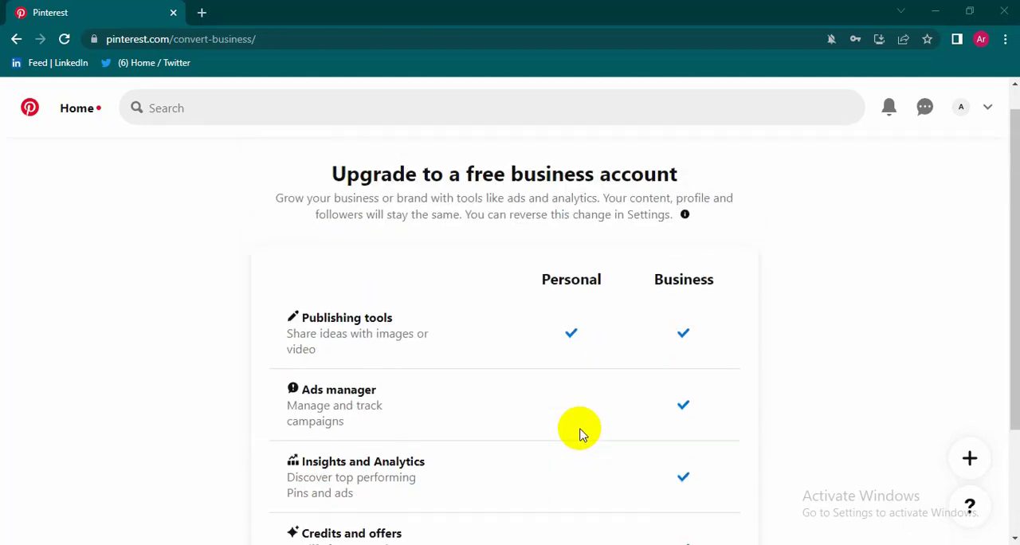
{"action": "scroll", "coordinate": [471, 464], "scroll_direction": "down", "scroll_amount": 1}
{"action": "scroll", "coordinate": [518, 479], "scroll_direction": "down", "scroll_amount": 1}
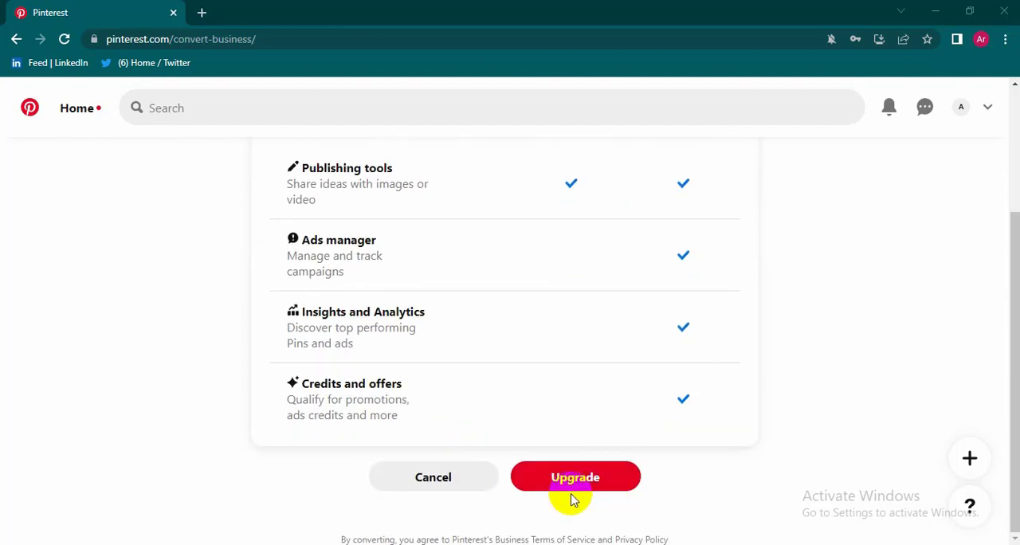
{"action": "scroll", "coordinate": [582, 239], "scroll_direction": "up", "scroll_amount": 3}
{"action": "scroll", "coordinate": [523, 253], "scroll_direction": "down", "scroll_amount": 2}
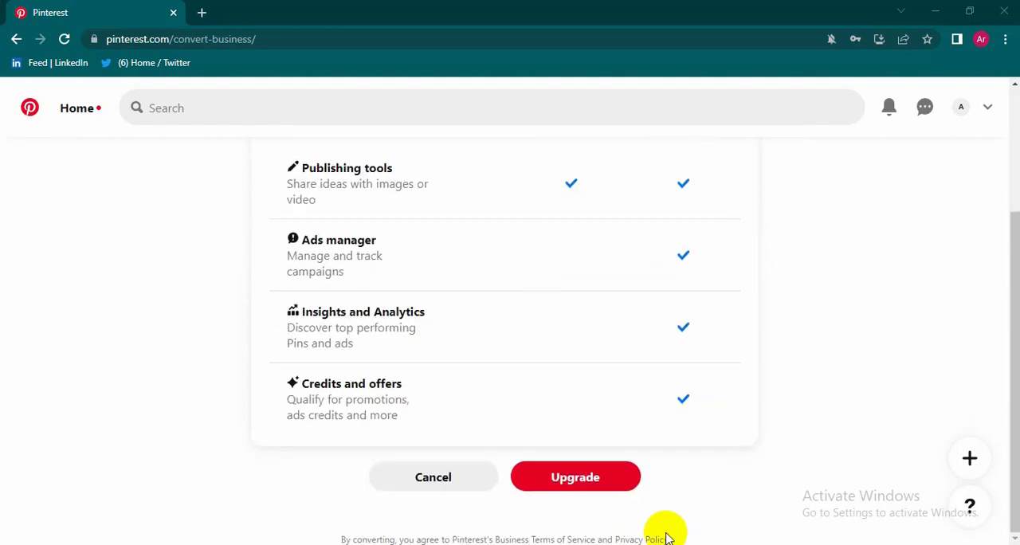
Step: Upgrade the personal account to a free business account and look over the profile form
{"action": "left_click", "coordinate": [569, 483]}
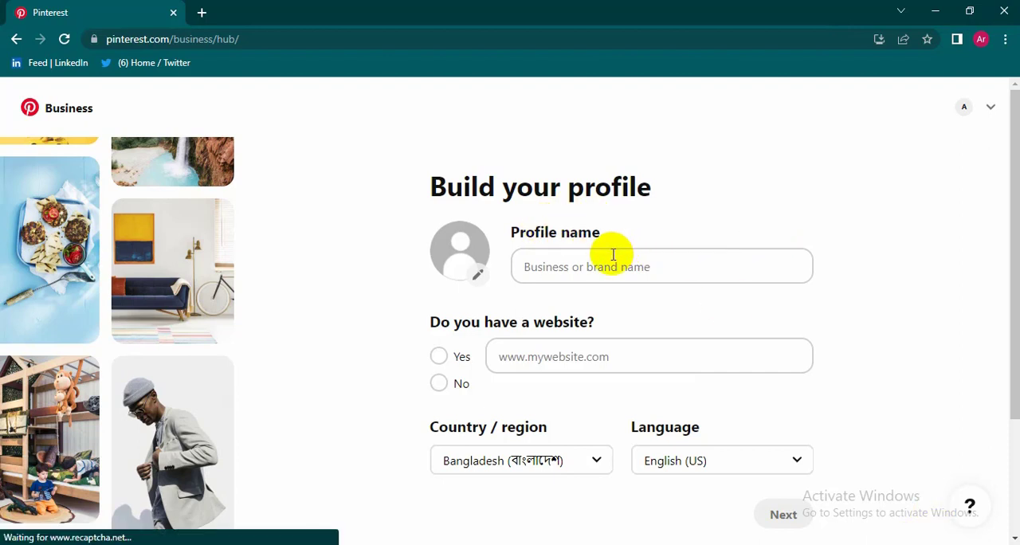
{"action": "scroll", "coordinate": [614, 255], "scroll_direction": "down", "scroll_amount": 2}
{"action": "scroll", "coordinate": [568, 313], "scroll_direction": "up", "scroll_amount": 2}
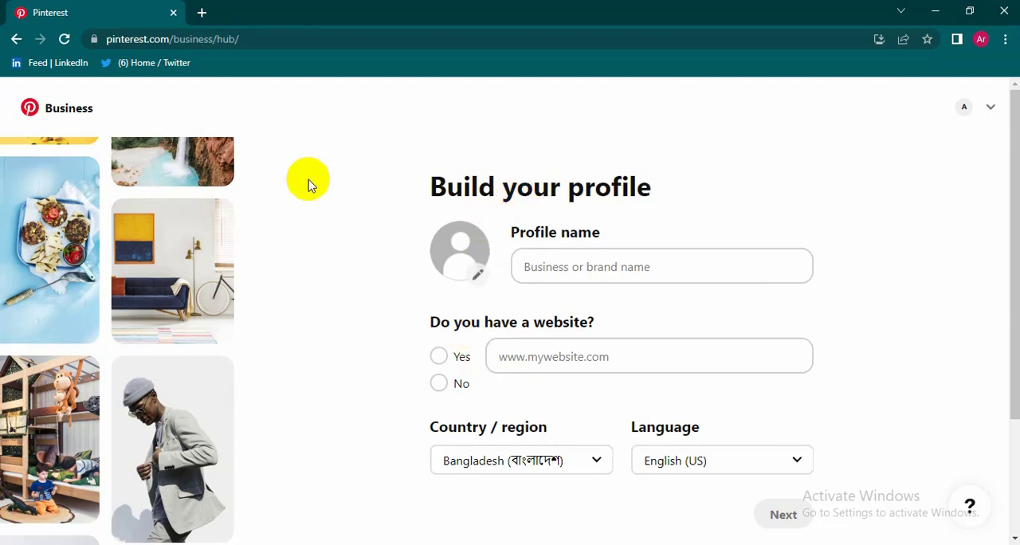
Step: Open Zappos.com in a new browser tab and return to the Pinterest business profile form
{"action": "left_click", "coordinate": [202, 12]}
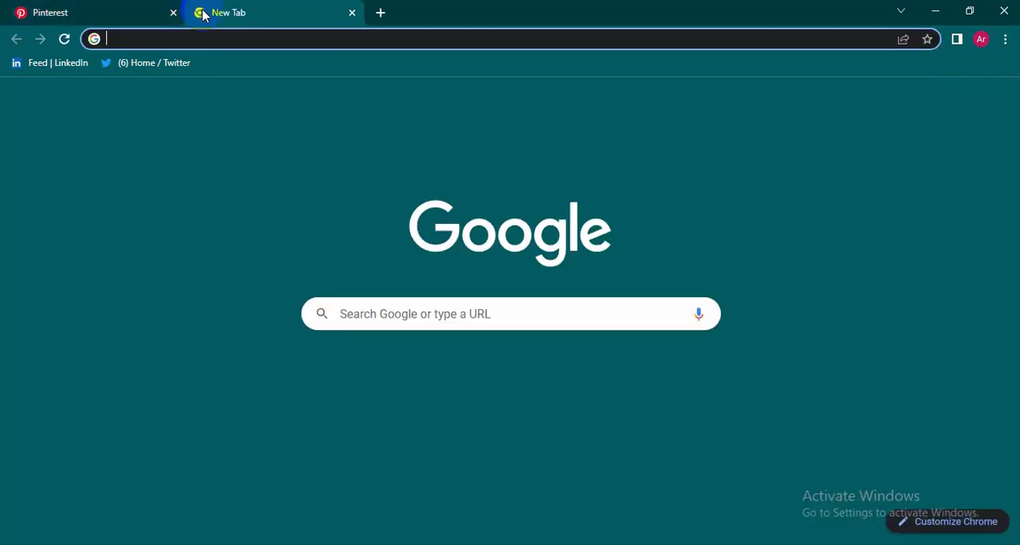
{"action": "left_click", "coordinate": [455, 401]}
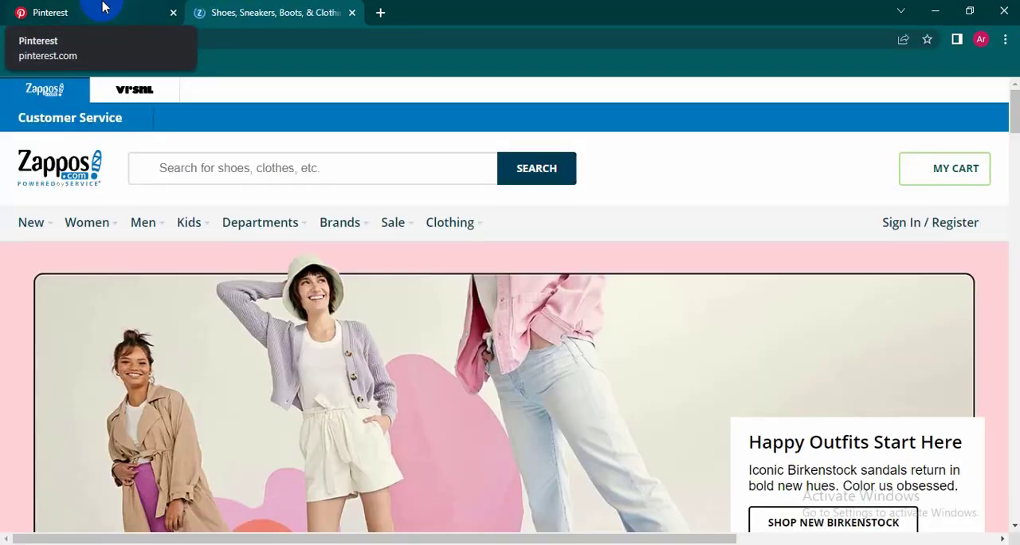
{"action": "left_click", "coordinate": [101, 9]}
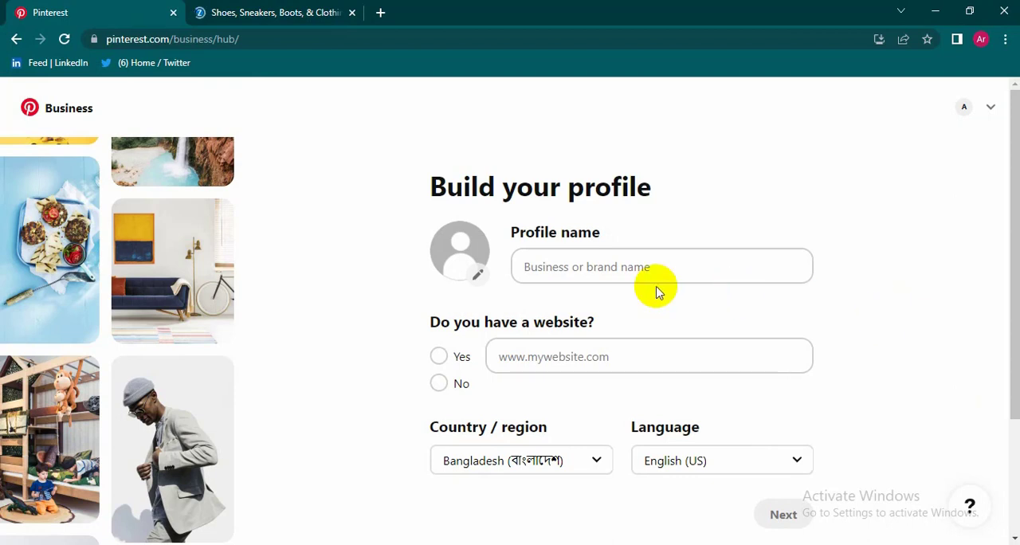
{"action": "left_click", "coordinate": [616, 274]}
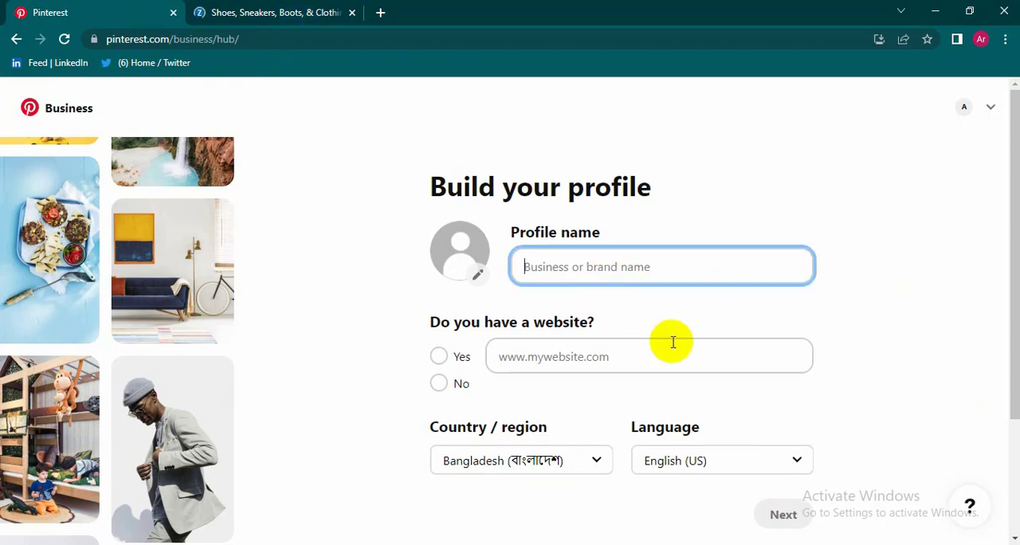
{"action": "type", "text": "Zappos Store"}
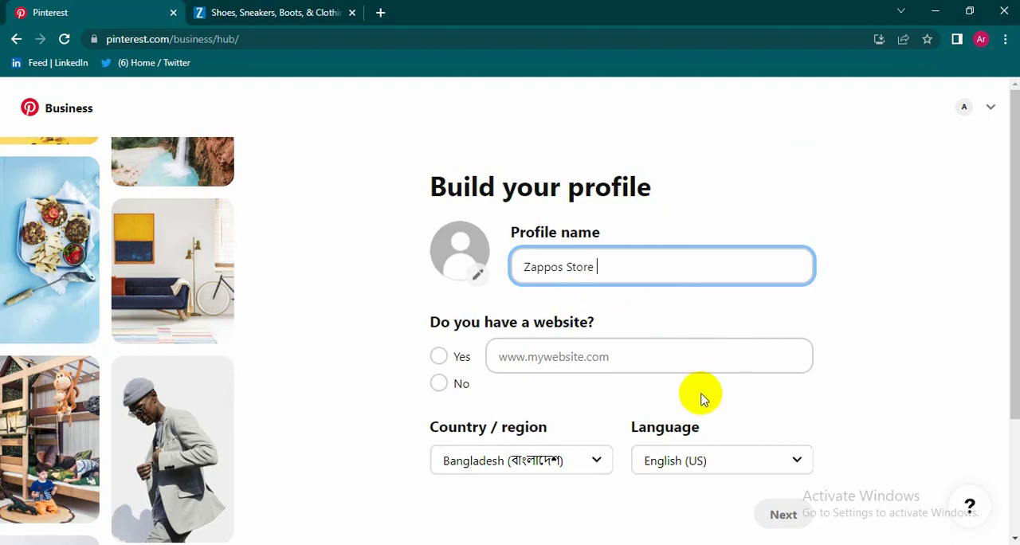
{"action": "left_click", "coordinate": [437, 360]}
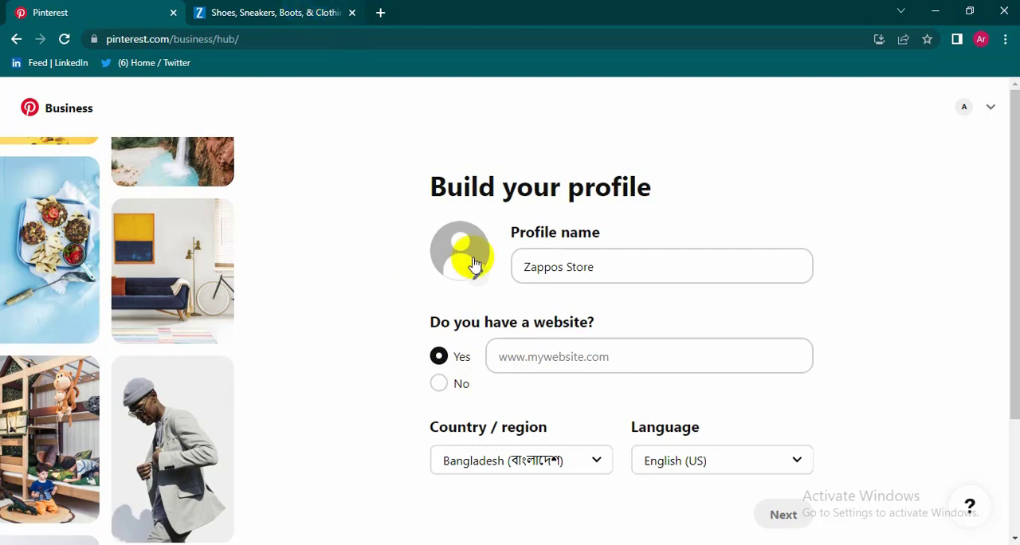
{"action": "left_click", "coordinate": [577, 366]}
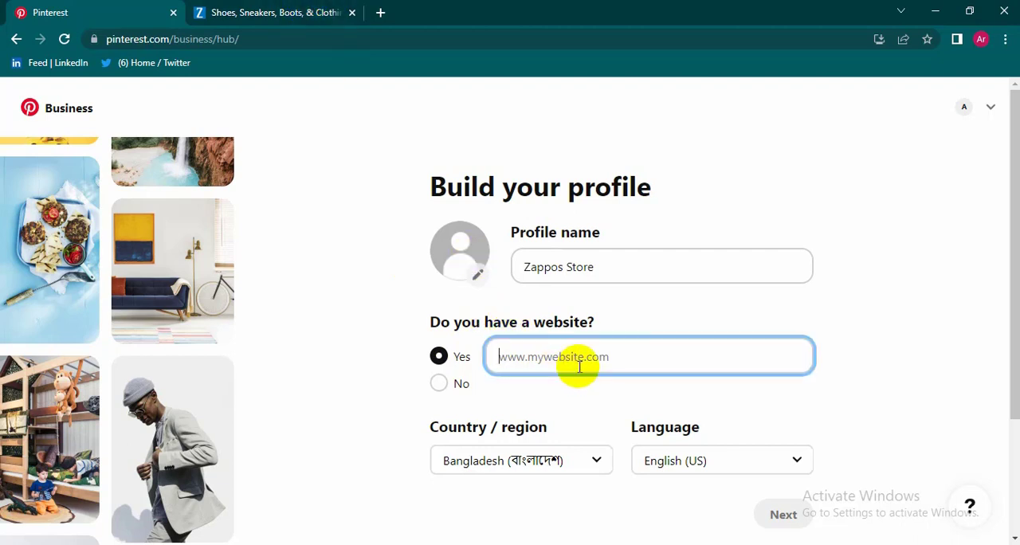
{"action": "type", "text": "www"}
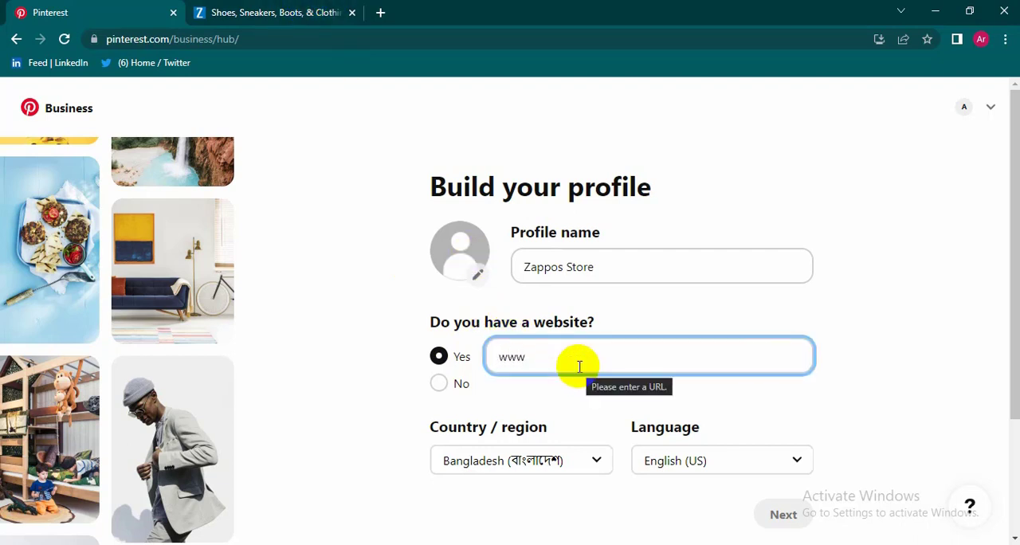
{"action": "type", "text": ".zappos.com"}
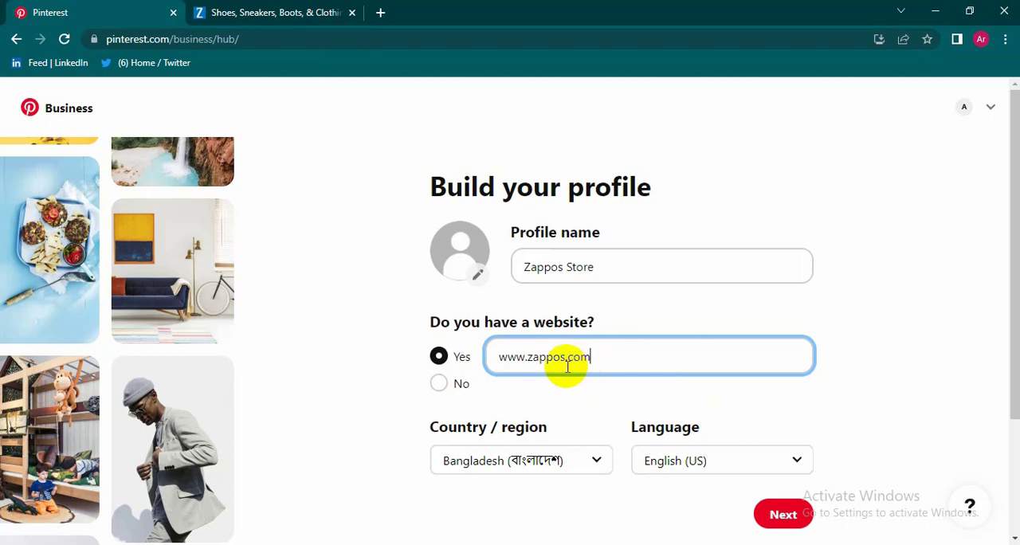
{"action": "scroll", "coordinate": [566, 365], "scroll_direction": "down", "scroll_amount": 1}
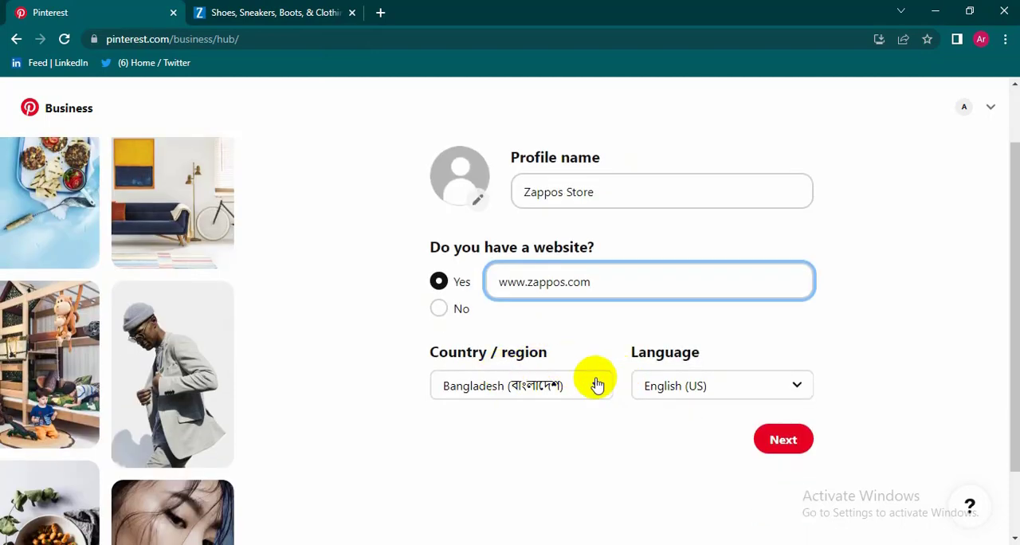
{"action": "scroll", "coordinate": [654, 399], "scroll_direction": "up", "scroll_amount": 1}
{"action": "scroll", "coordinate": [654, 351], "scroll_direction": "up", "scroll_amount": 1}
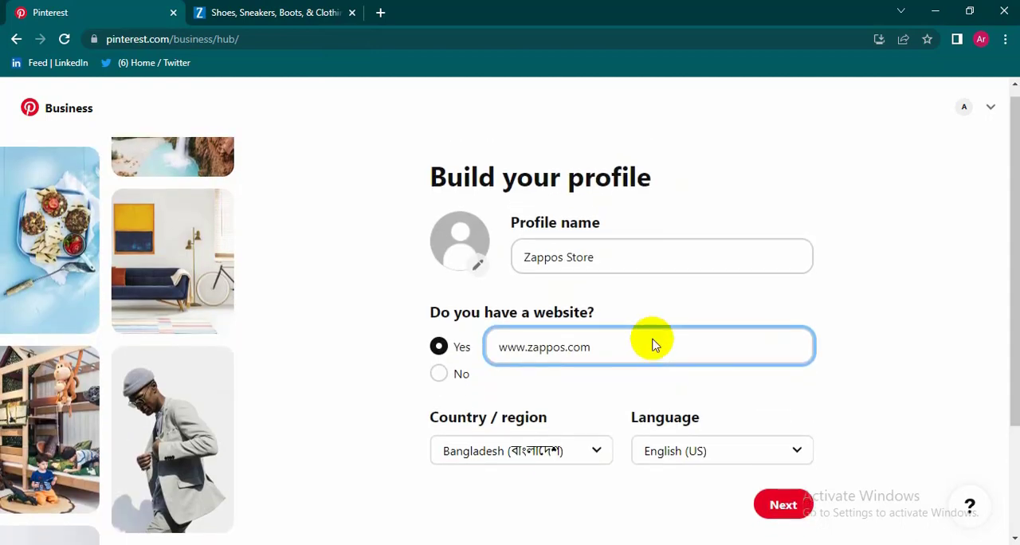
{"action": "scroll", "coordinate": [650, 338], "scroll_direction": "down", "scroll_amount": 2}
{"action": "scroll", "coordinate": [649, 335], "scroll_direction": "up", "scroll_amount": 2}
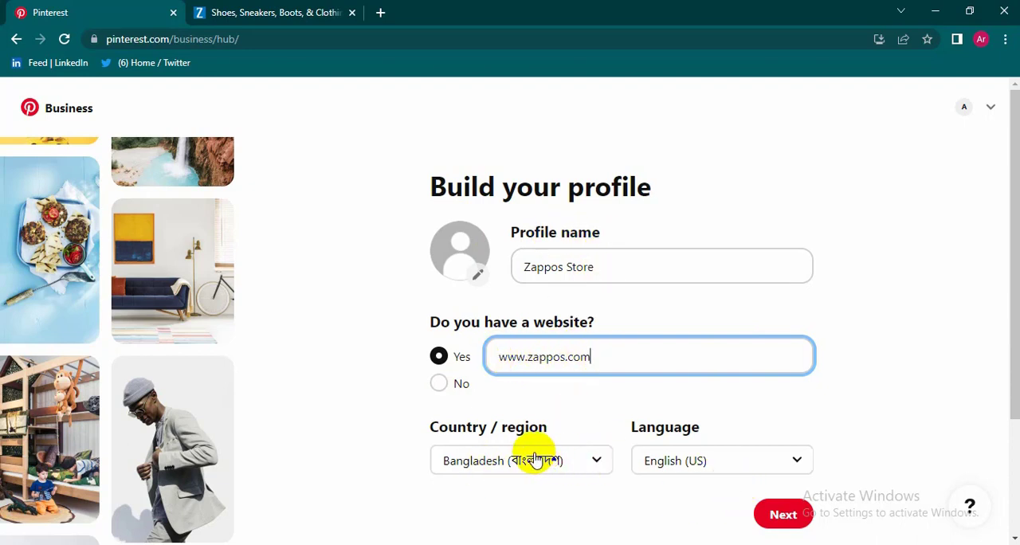
Step: Capture the Zappos.com logo from the header of the Zappos website with Snip & Sketch
{"action": "left_click", "coordinate": [286, 12]}
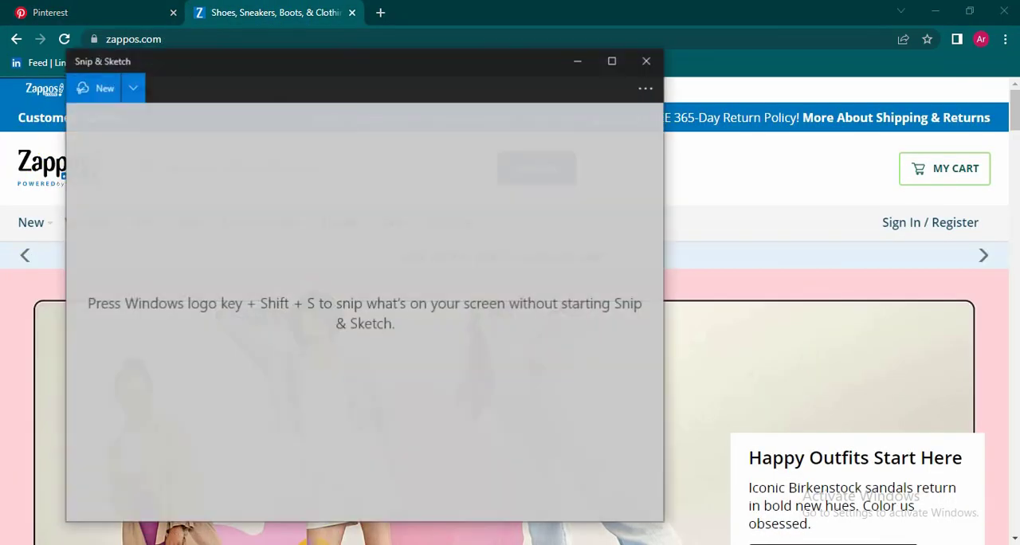
{"action": "left_click", "coordinate": [88, 88]}
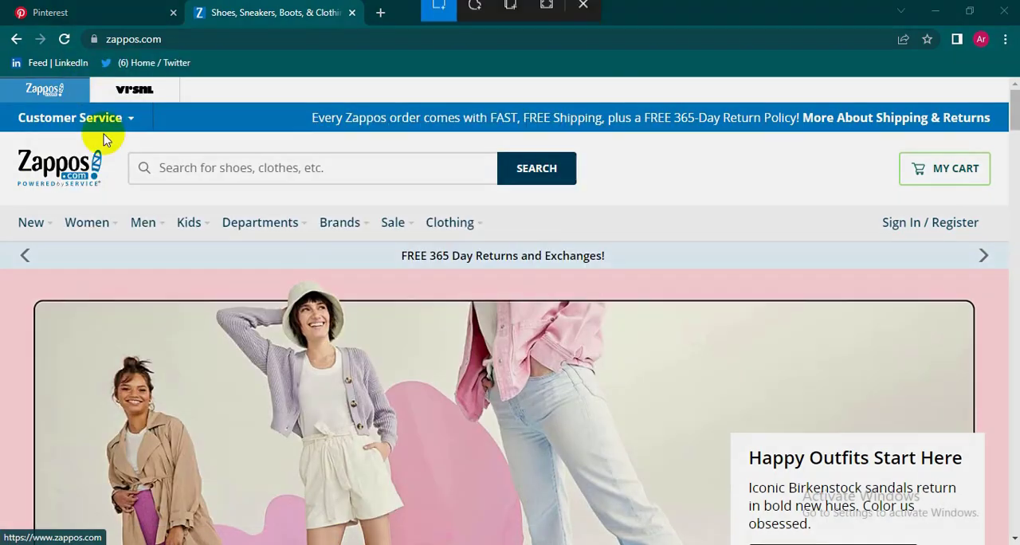
{"action": "left_click_drag", "start_coordinate": [4, 142], "coordinate": [118, 199]}
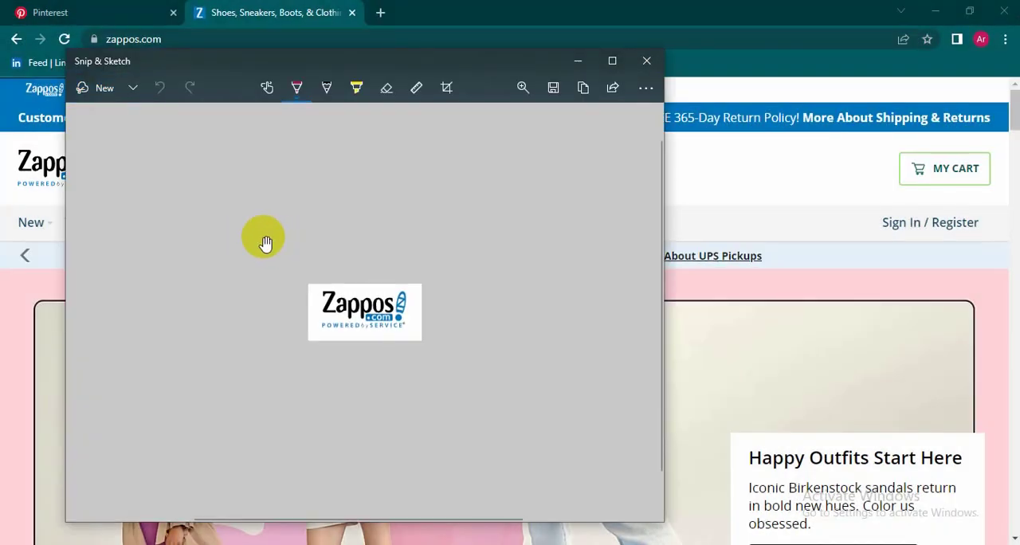
Step: Save the Zappos logo snip as an image and return to the Pinterest business profile form
{"action": "key", "text": "ctrl+s"}
{"action": "left_click", "coordinate": [451, 383]}
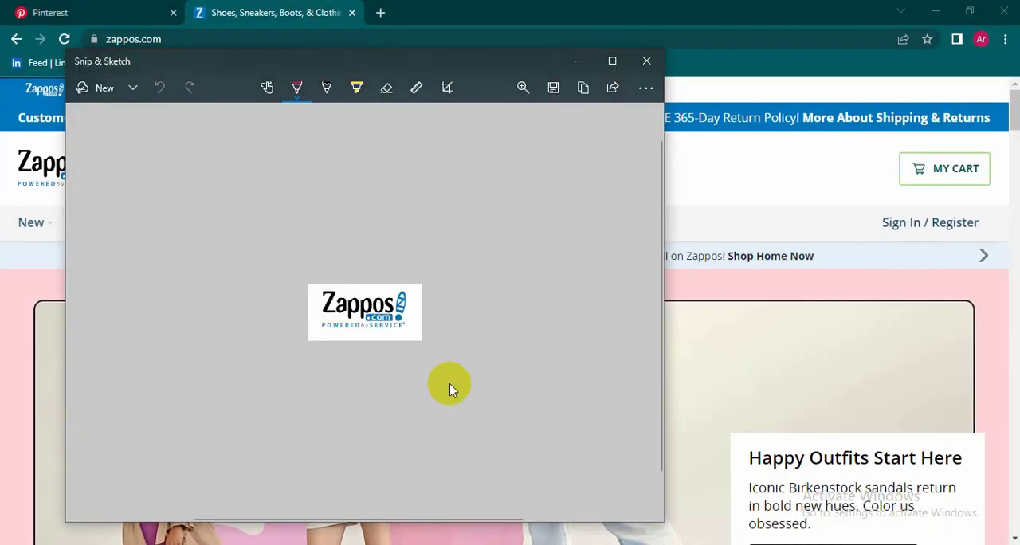
{"action": "left_click", "coordinate": [646, 60]}
{"action": "left_click", "coordinate": [47, 12]}
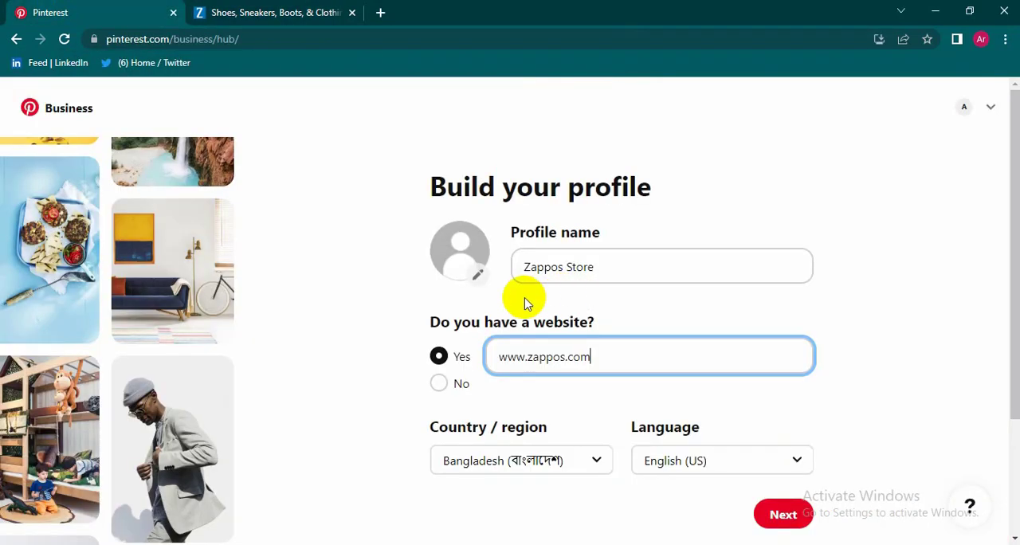
{"action": "left_click", "coordinate": [476, 275]}
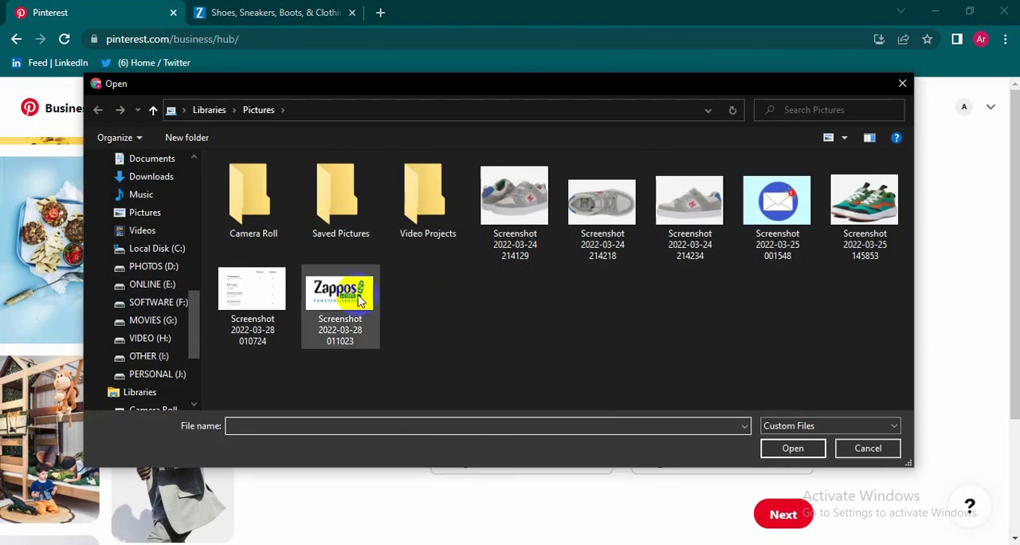
{"action": "left_click", "coordinate": [340, 295]}
{"action": "left_click", "coordinate": [793, 447]}
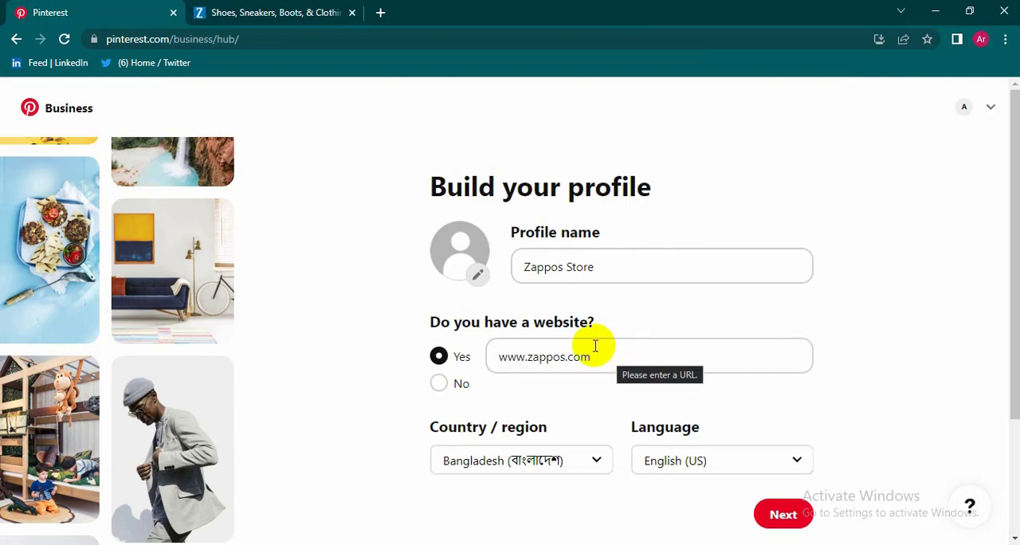
{"action": "scroll", "coordinate": [594, 346], "scroll_direction": "down", "scroll_amount": 2}
{"action": "scroll", "coordinate": [590, 351], "scroll_direction": "up", "scroll_amount": 2}
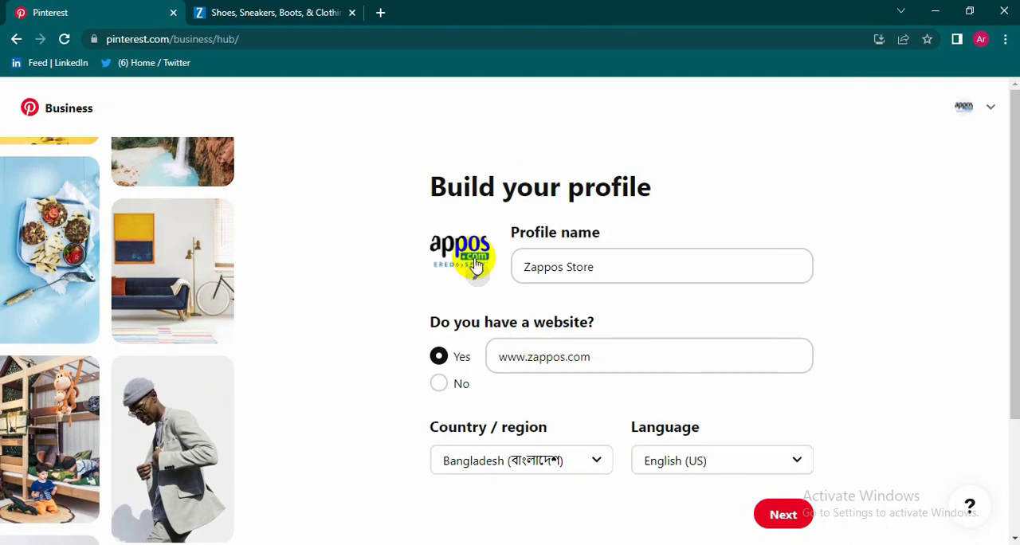
{"action": "scroll", "coordinate": [745, 355], "scroll_direction": "down", "scroll_amount": 2}
{"action": "scroll", "coordinate": [662, 424], "scroll_direction": "up", "scroll_amount": 2}
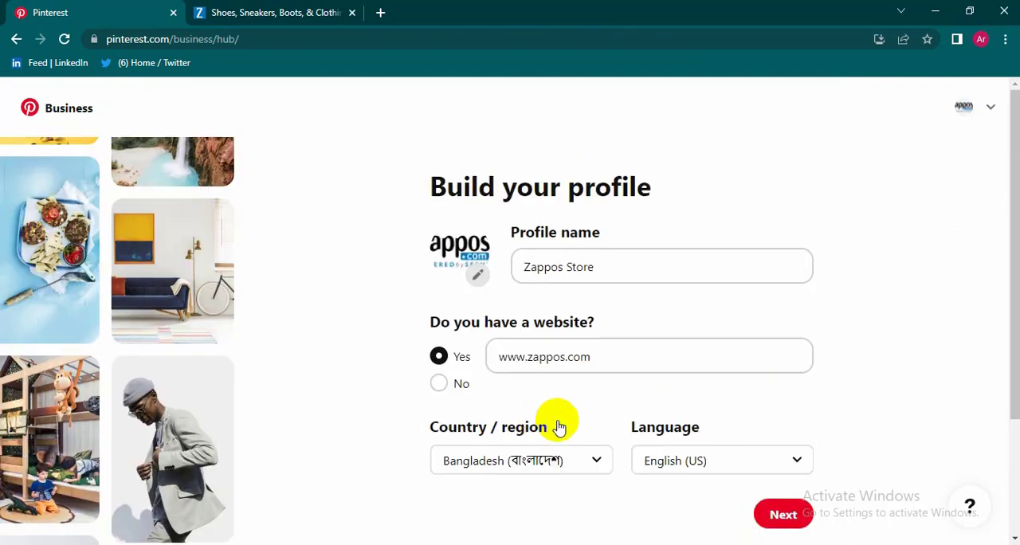
{"action": "left_click", "coordinate": [787, 516]}
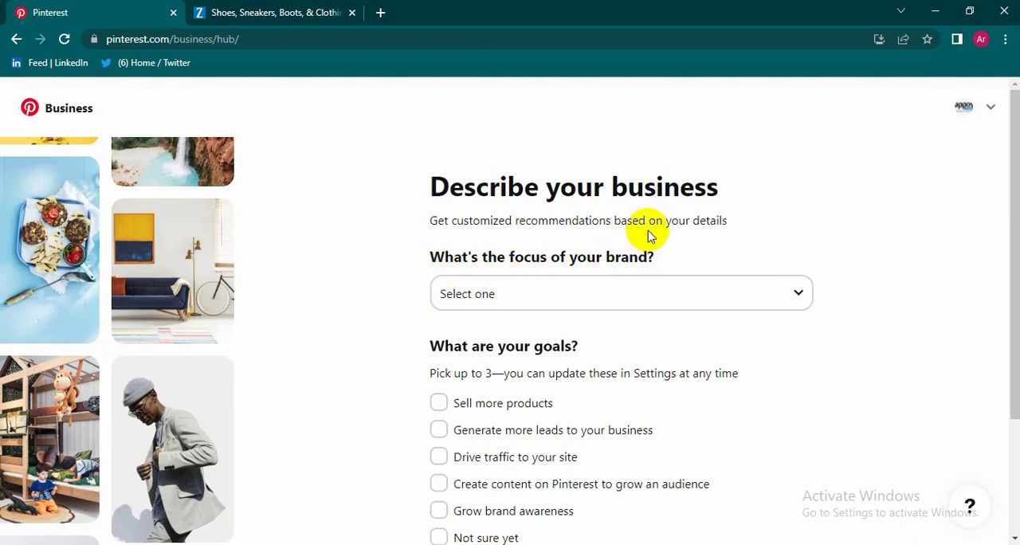
Step: Set the focus of the brand to Fashion
{"action": "scroll", "coordinate": [648, 235], "scroll_direction": "down", "scroll_amount": 1}
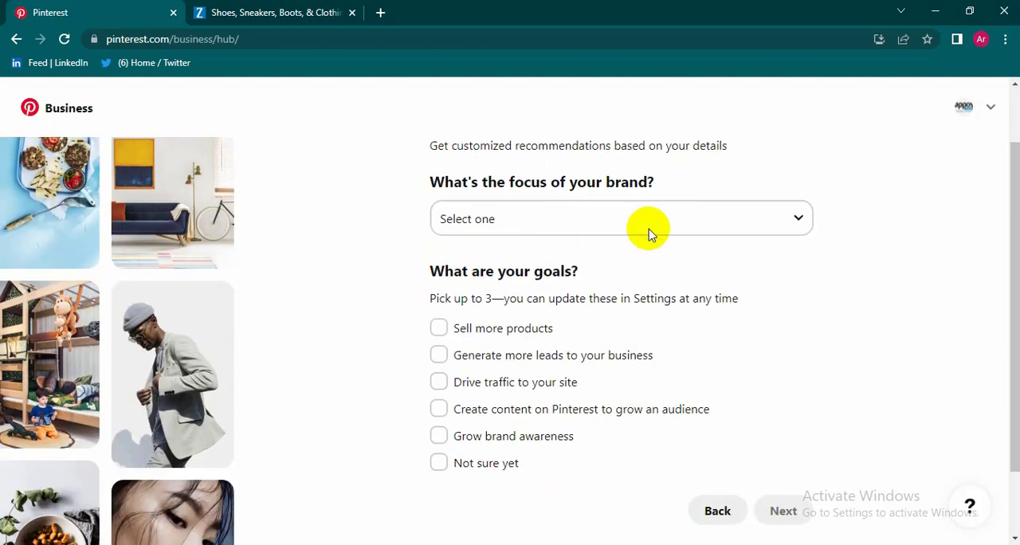
{"action": "left_click", "coordinate": [798, 220]}
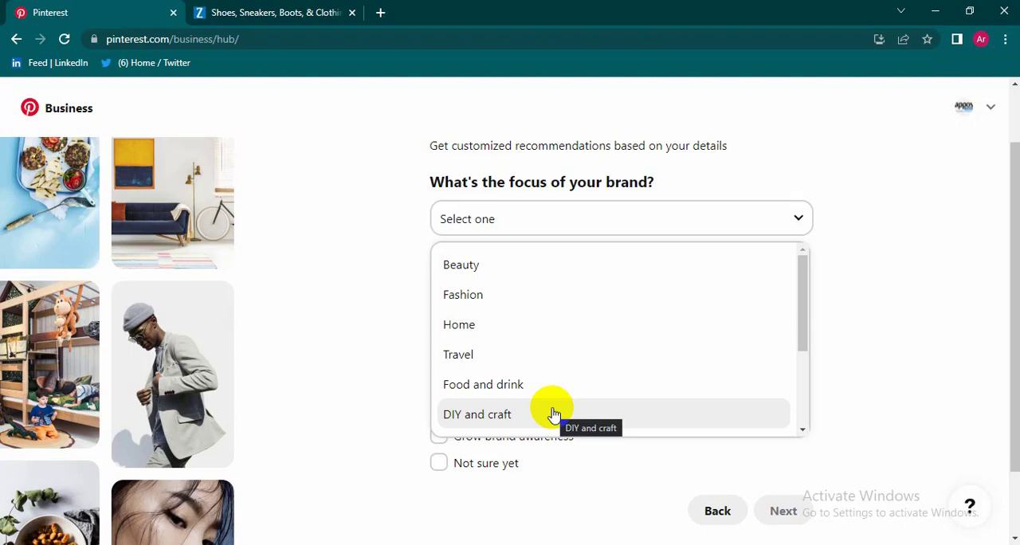
{"action": "scroll", "coordinate": [522, 351], "scroll_direction": "down", "scroll_amount": 2}
{"action": "scroll", "coordinate": [523, 352], "scroll_direction": "up", "scroll_amount": 1}
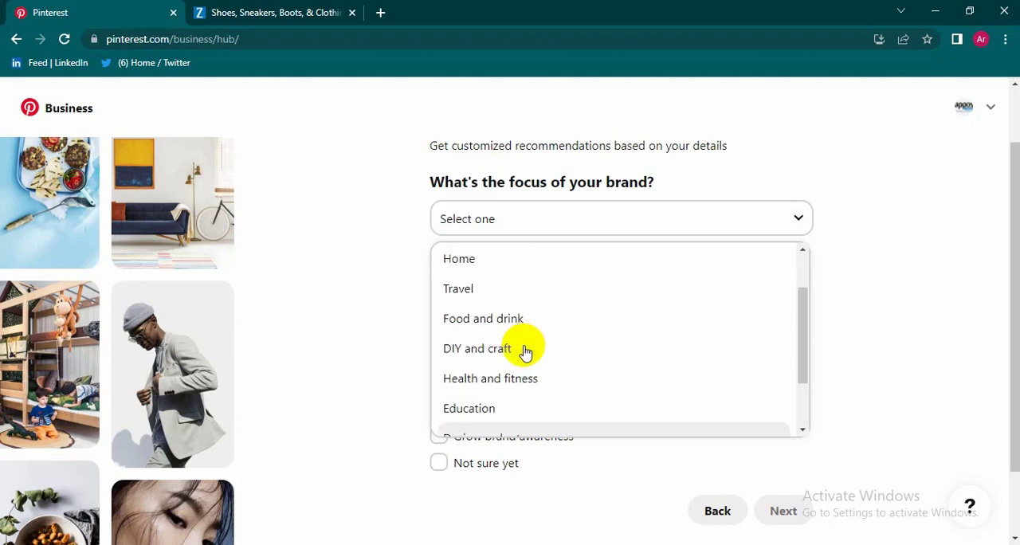
{"action": "scroll", "coordinate": [525, 351], "scroll_direction": "down", "scroll_amount": 2}
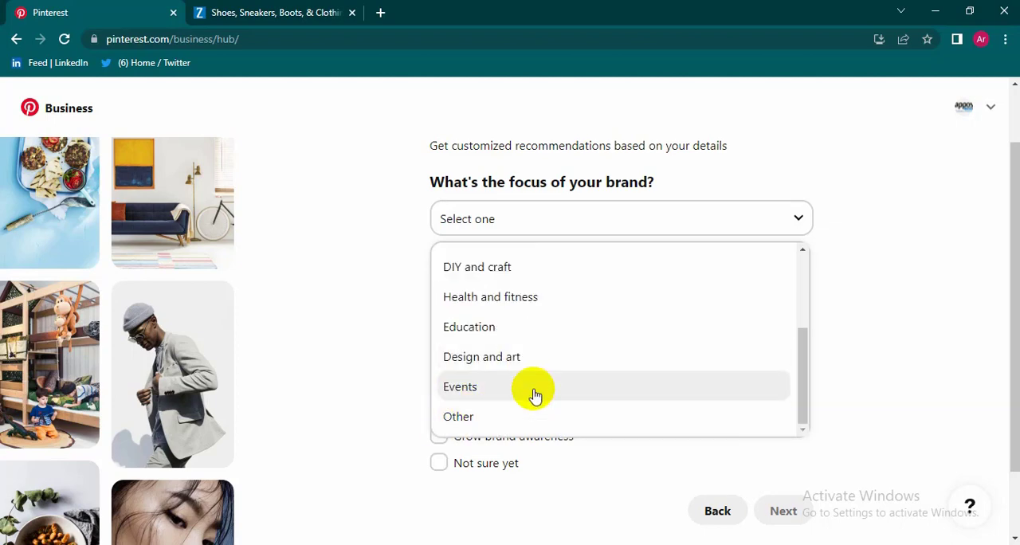
{"action": "scroll", "coordinate": [531, 391], "scroll_direction": "up", "scroll_amount": 3}
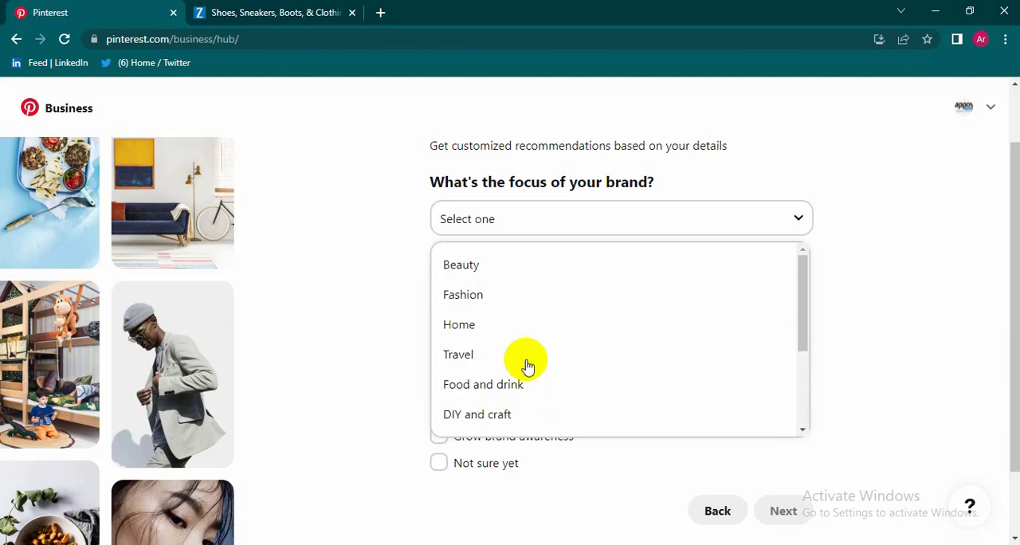
{"action": "left_click", "coordinate": [461, 296]}
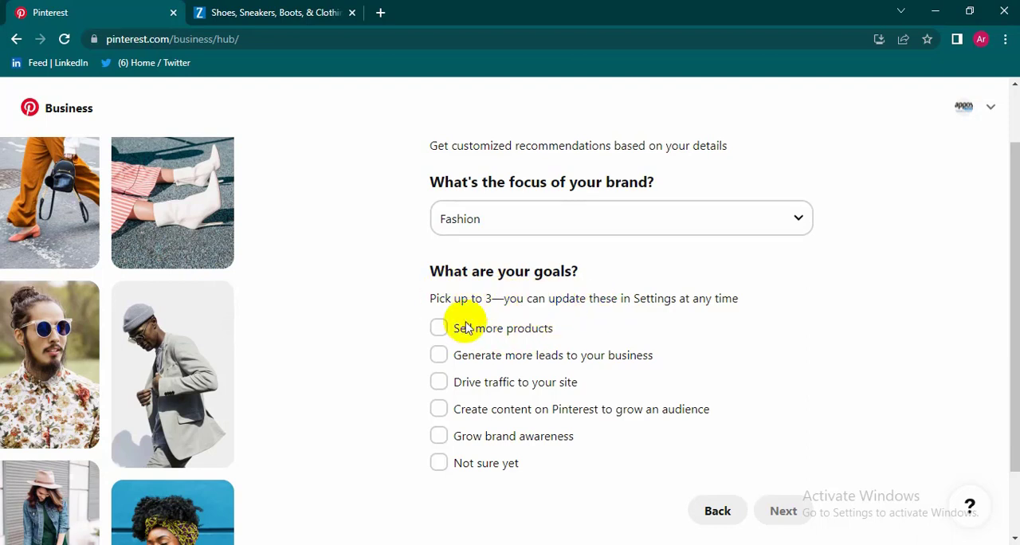
Step: Choose Sell more products, Drive traffic to your site and Grow brand awareness as the business goals and continue
{"action": "left_click", "coordinate": [439, 330]}
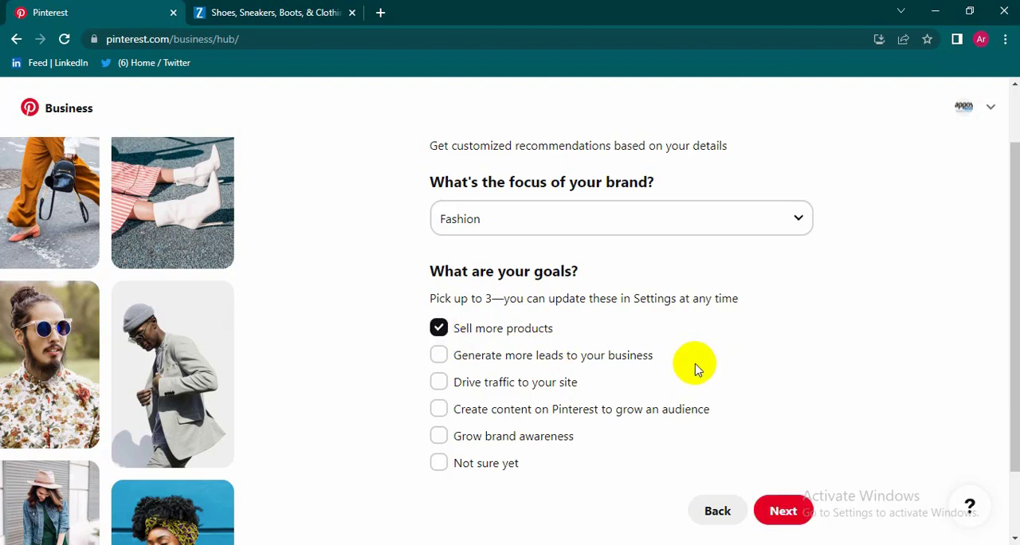
{"action": "left_click", "coordinate": [442, 386]}
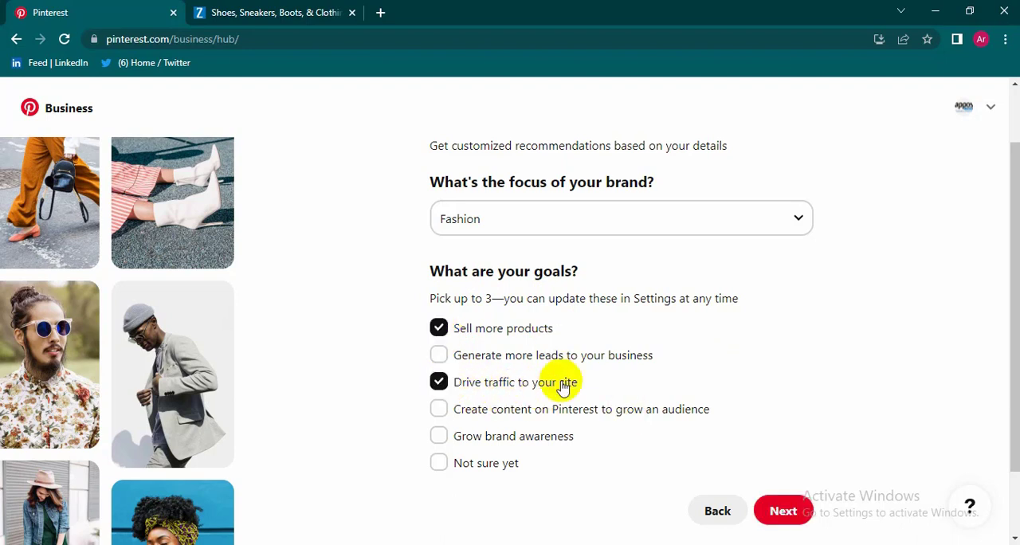
{"action": "left_click", "coordinate": [441, 437]}
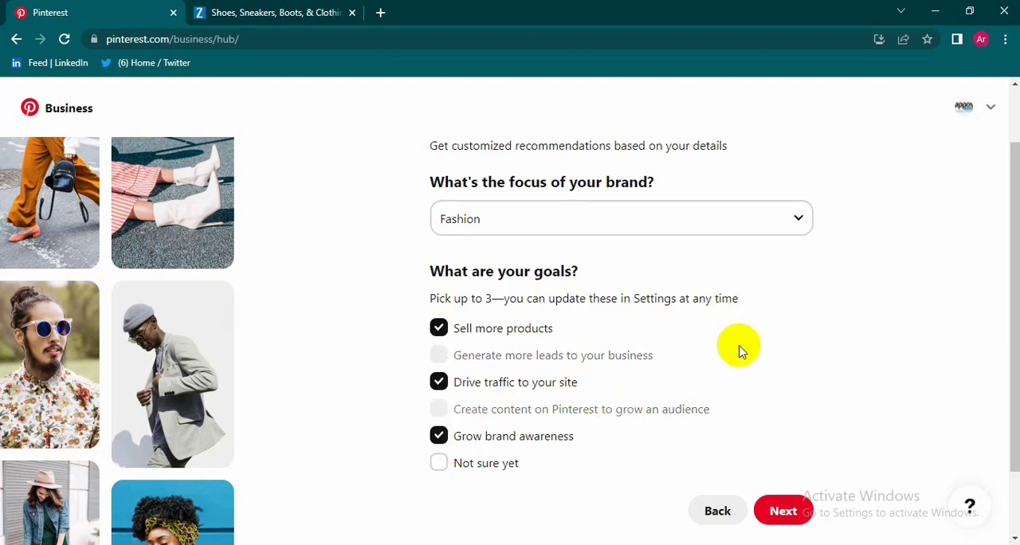
{"action": "left_click", "coordinate": [779, 515]}
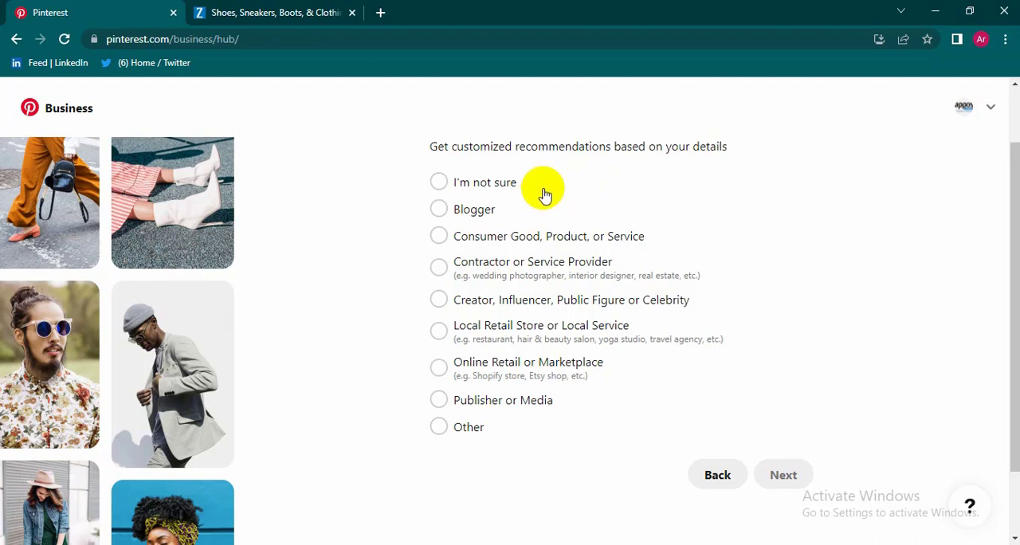
Step: Describe the business as Online Retail or Marketplace and continue to the selling platform question
{"action": "scroll", "coordinate": [542, 195], "scroll_direction": "down", "scroll_amount": 2}
{"action": "scroll", "coordinate": [542, 195], "scroll_direction": "up", "scroll_amount": 3}
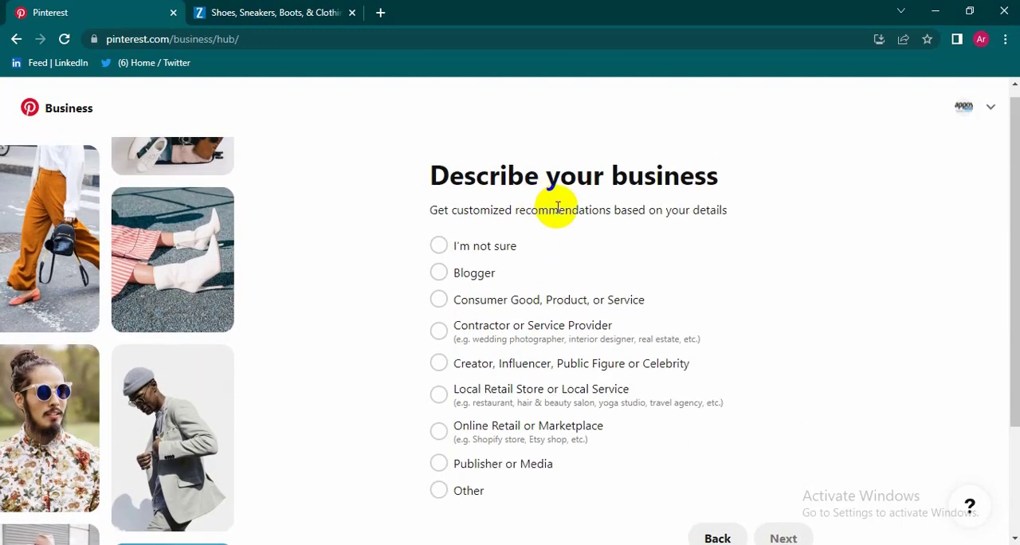
{"action": "scroll", "coordinate": [558, 209], "scroll_direction": "down", "scroll_amount": 1}
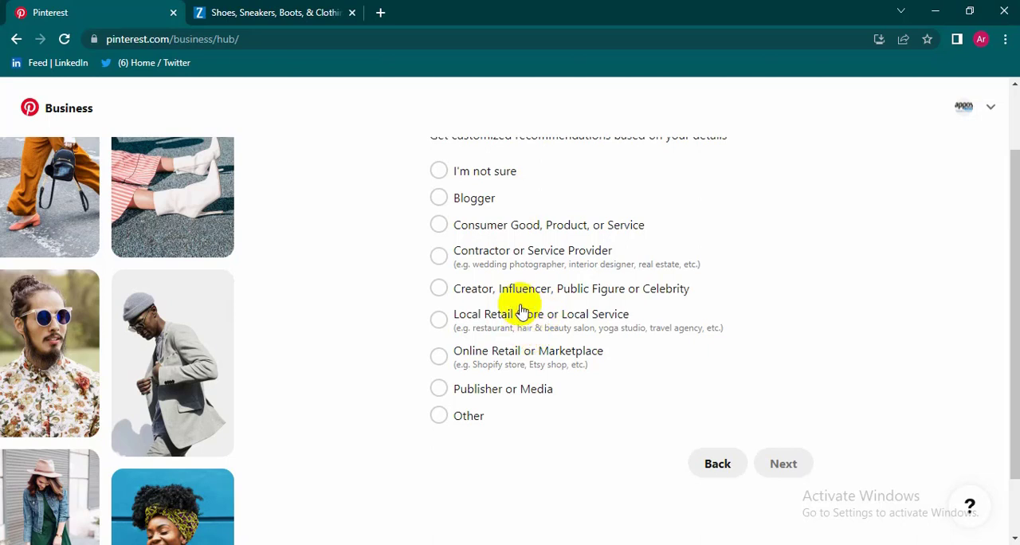
{"action": "left_click", "coordinate": [438, 359]}
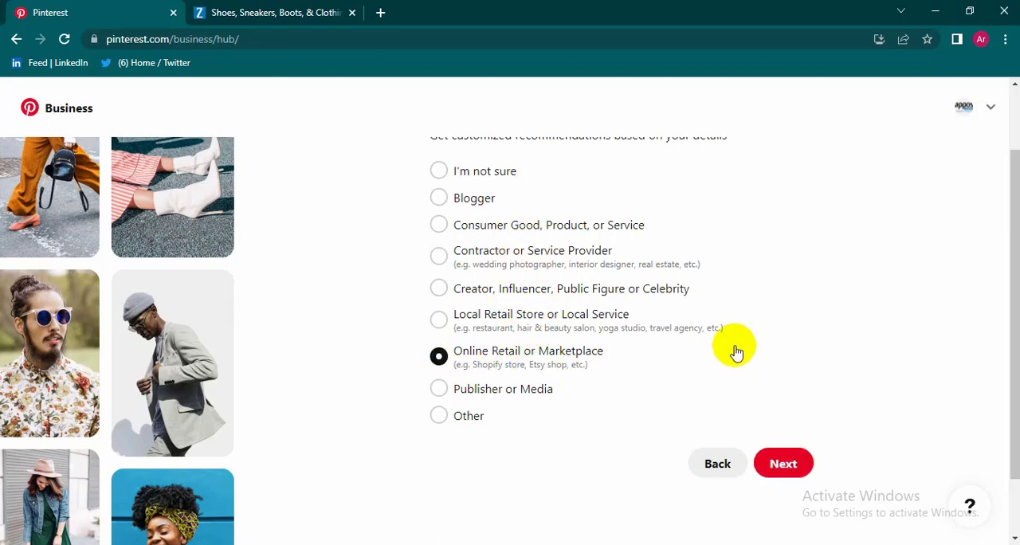
{"action": "scroll", "coordinate": [733, 347], "scroll_direction": "up", "scroll_amount": 1}
{"action": "scroll", "coordinate": [815, 412], "scroll_direction": "down", "scroll_amount": 1}
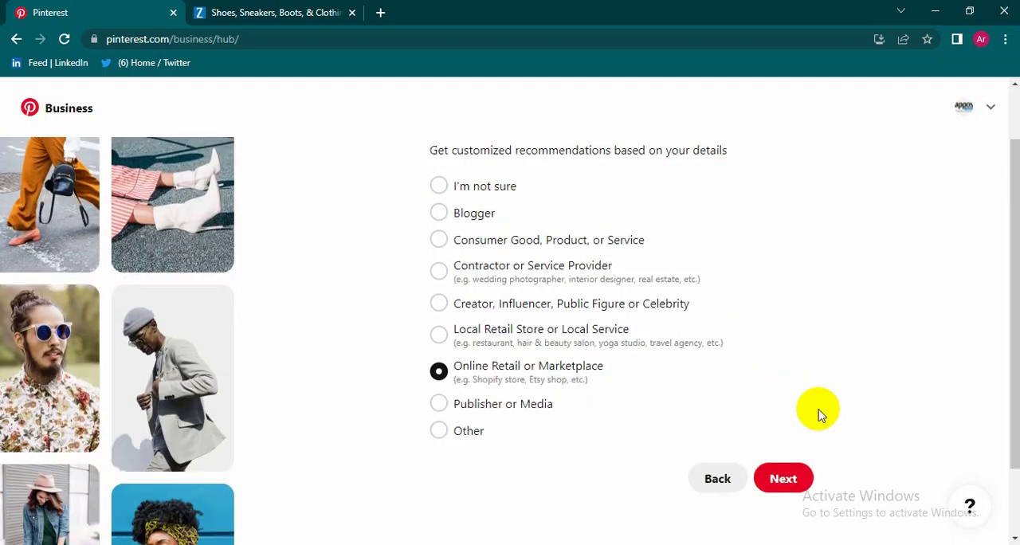
{"action": "scroll", "coordinate": [845, 455], "scroll_direction": "up", "scroll_amount": 1}
{"action": "scroll", "coordinate": [876, 500], "scroll_direction": "down", "scroll_amount": 2}
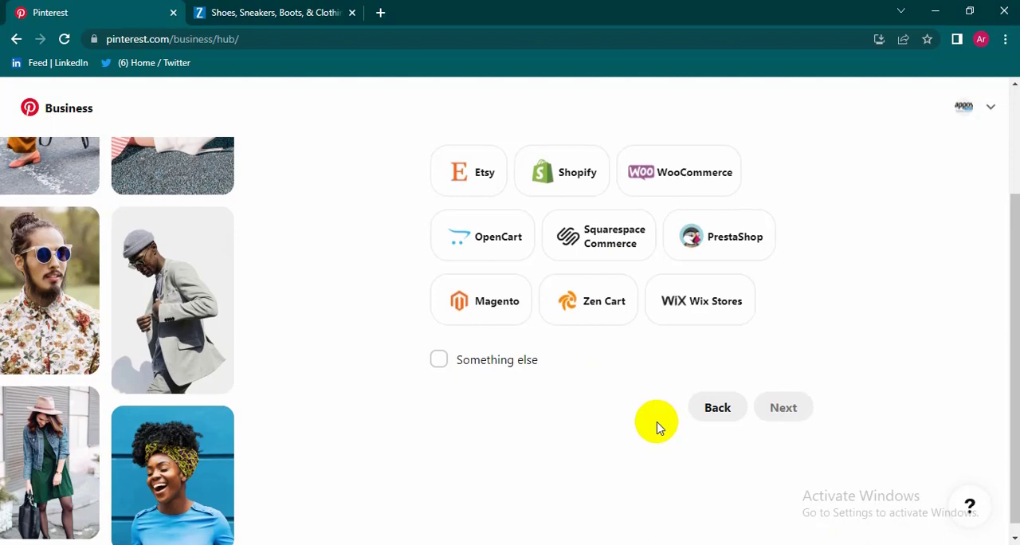
Step: Answer Something else for the platform used to sell products and continue
{"action": "scroll", "coordinate": [656, 423], "scroll_direction": "up", "scroll_amount": 2}
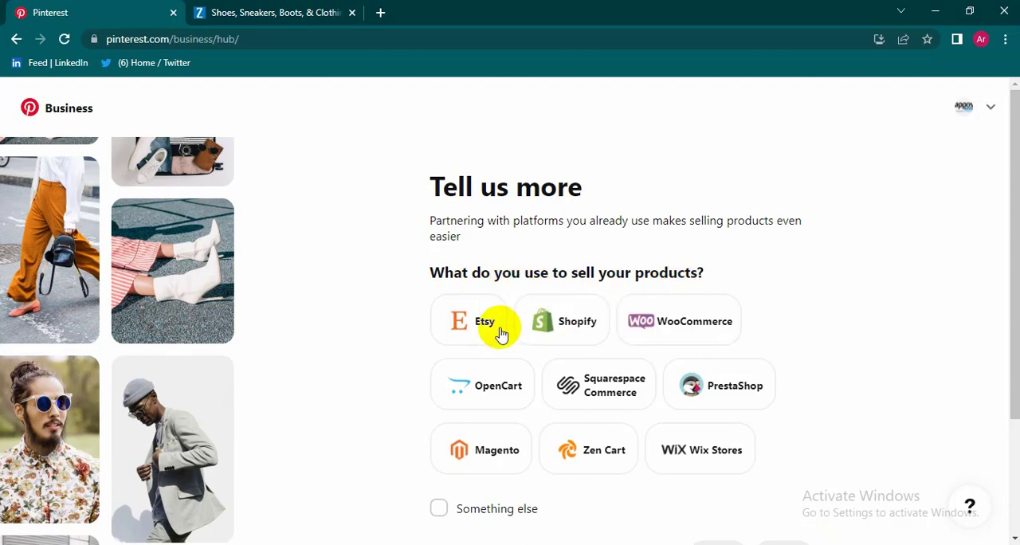
{"action": "scroll", "coordinate": [501, 333], "scroll_direction": "down", "scroll_amount": 1}
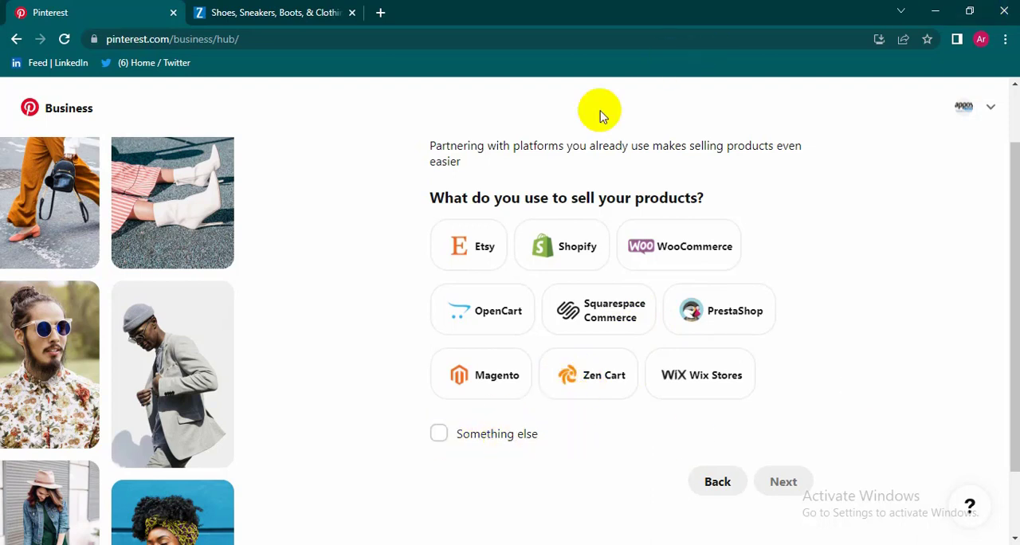
{"action": "left_click", "coordinate": [439, 435]}
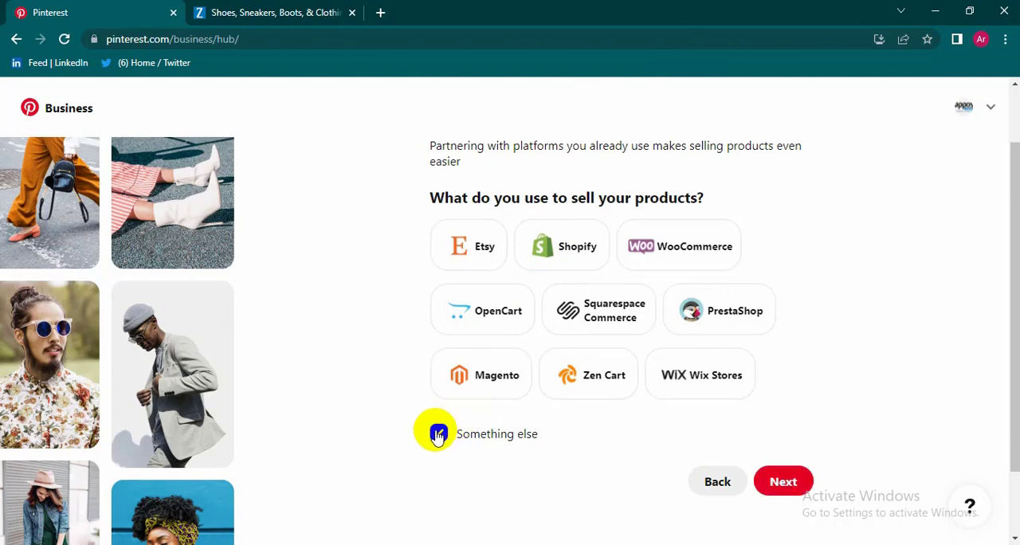
{"action": "scroll", "coordinate": [478, 391], "scroll_direction": "down", "scroll_amount": 1}
{"action": "scroll", "coordinate": [626, 353], "scroll_direction": "up", "scroll_amount": 1}
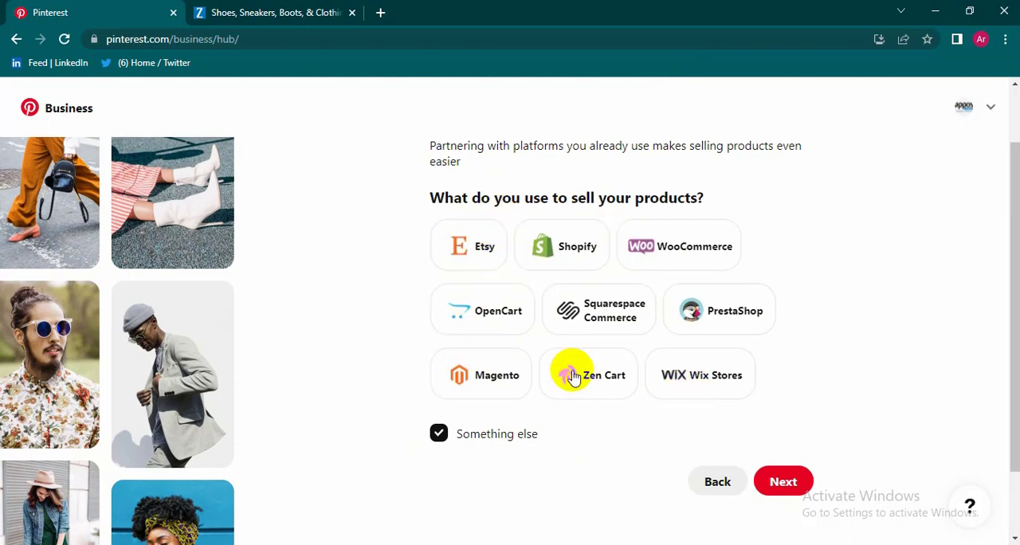
{"action": "left_click", "coordinate": [786, 481]}
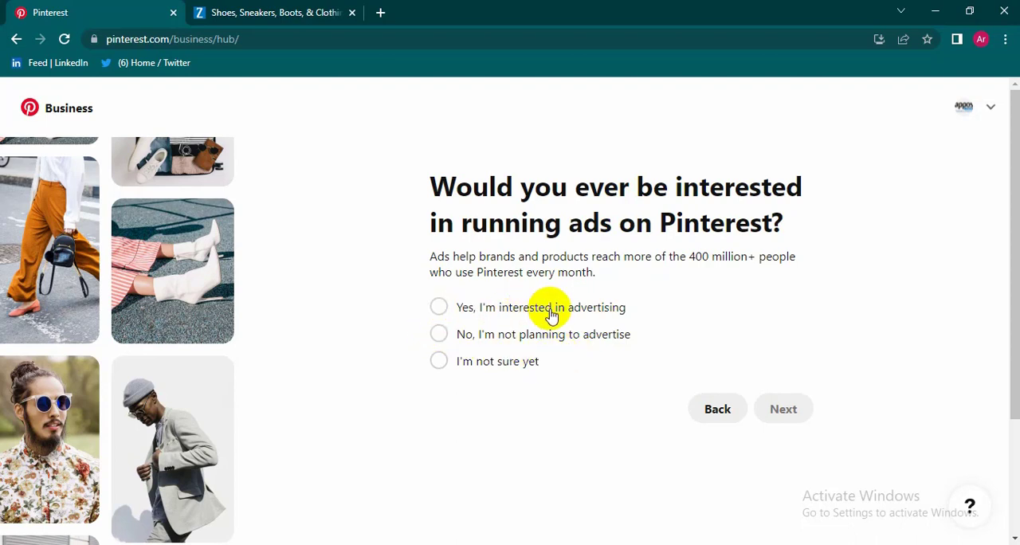
Step: Answer Yes to being interested in advertising, finish the questionnaire, and open the option to build the brand's profile
{"action": "left_click", "coordinate": [440, 312]}
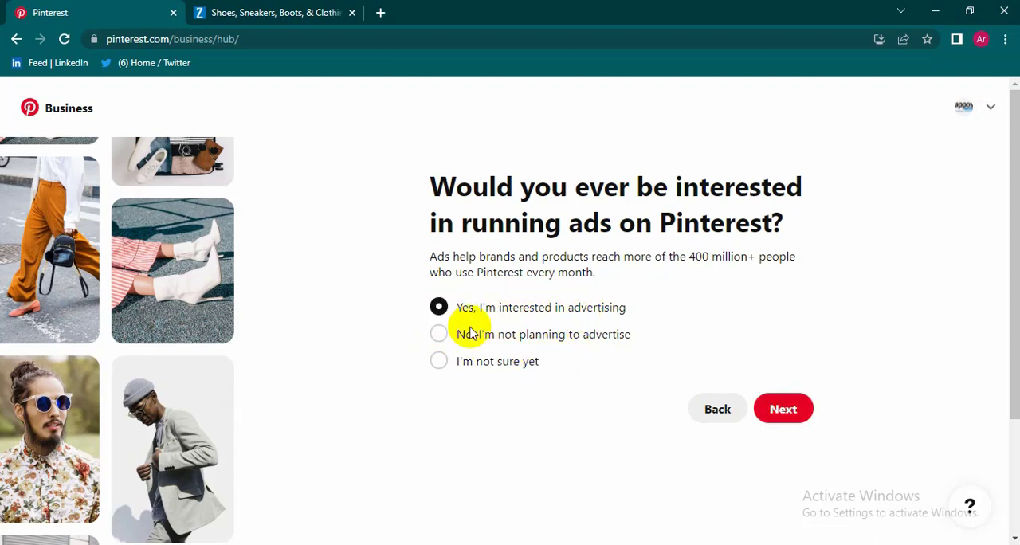
{"action": "left_click", "coordinate": [784, 409]}
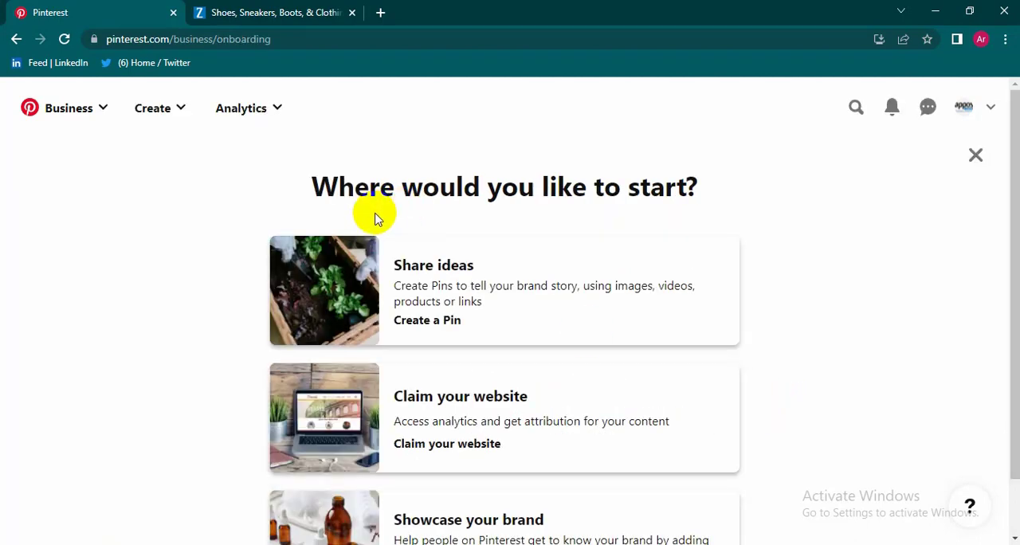
{"action": "scroll", "coordinate": [514, 234], "scroll_direction": "down", "scroll_amount": 1}
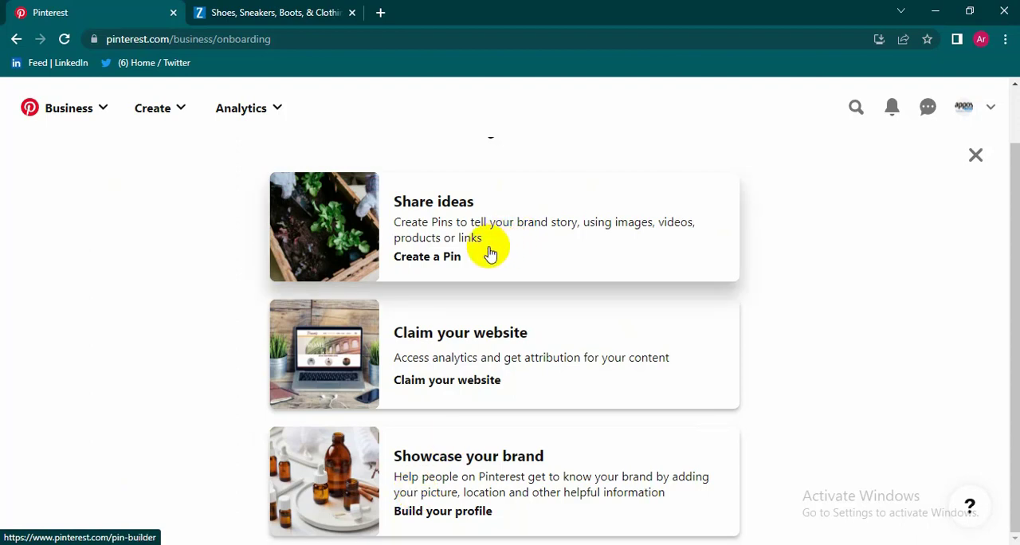
{"action": "left_click", "coordinate": [459, 514]}
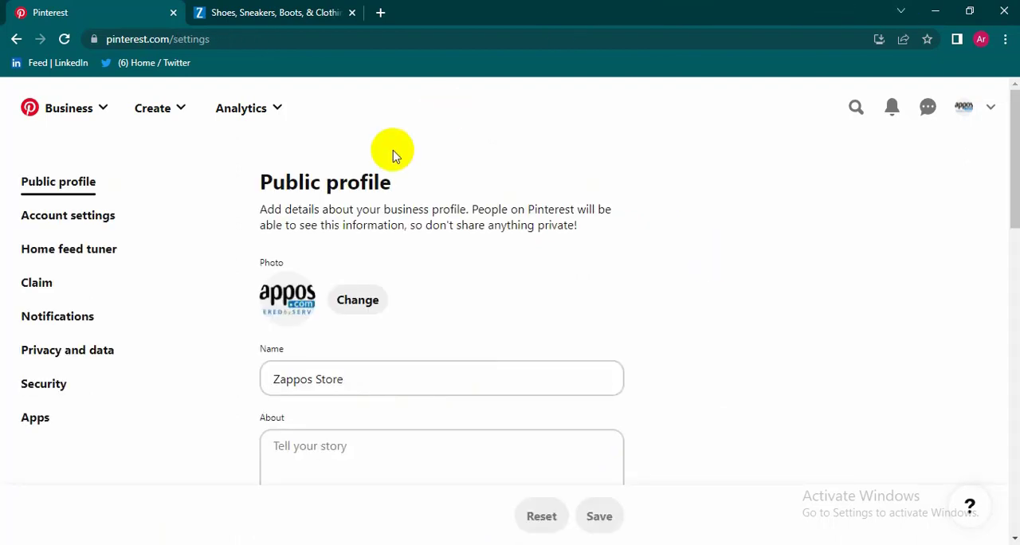
Step: Look through the Public profile settings, including the photo, name, About, pronouns and website fields
{"action": "left_click_drag", "start_coordinate": [284, 184], "coordinate": [263, 191]}
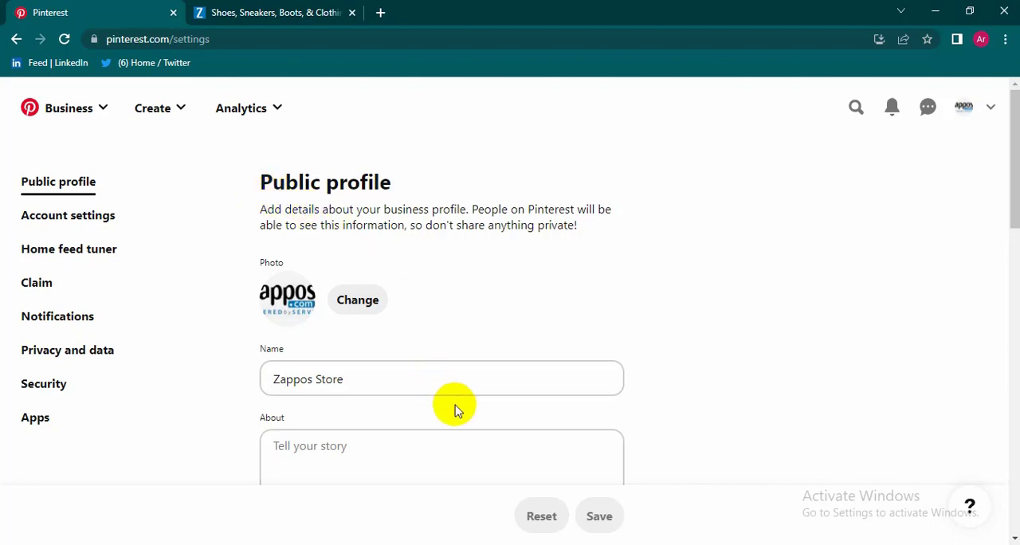
{"action": "scroll", "coordinate": [455, 407], "scroll_direction": "down", "scroll_amount": 10}
{"action": "scroll", "coordinate": [462, 414], "scroll_direction": "up", "scroll_amount": 10}
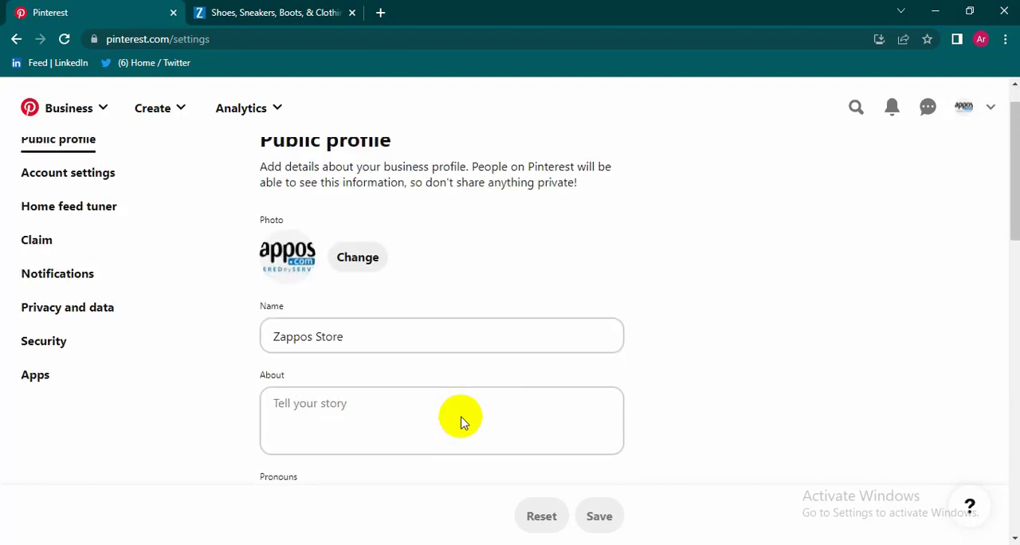
{"action": "scroll", "coordinate": [331, 380], "scroll_direction": "down", "scroll_amount": 1}
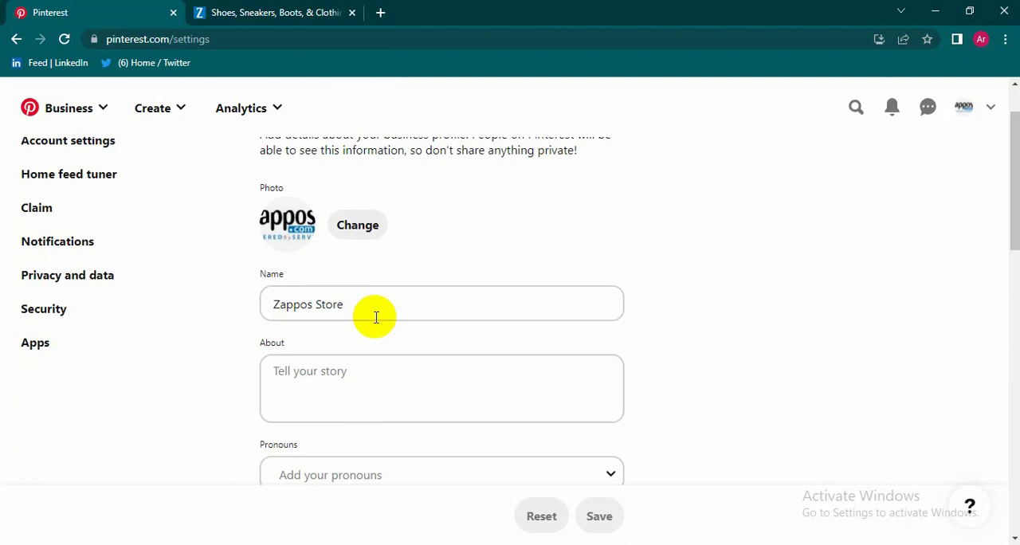
{"action": "scroll", "coordinate": [377, 317], "scroll_direction": "down", "scroll_amount": 1}
{"action": "left_click", "coordinate": [330, 303]}
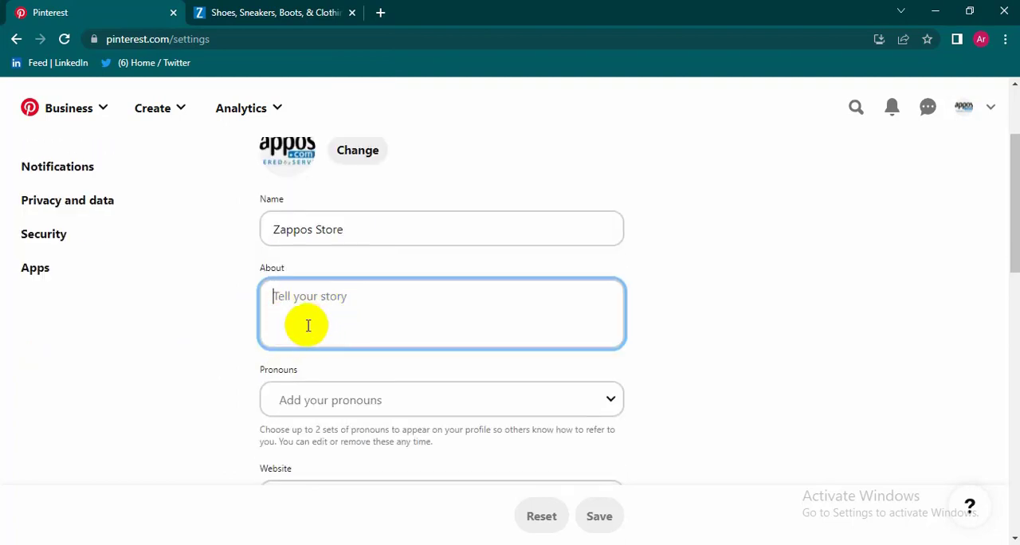
{"action": "scroll", "coordinate": [307, 325], "scroll_direction": "down", "scroll_amount": 1}
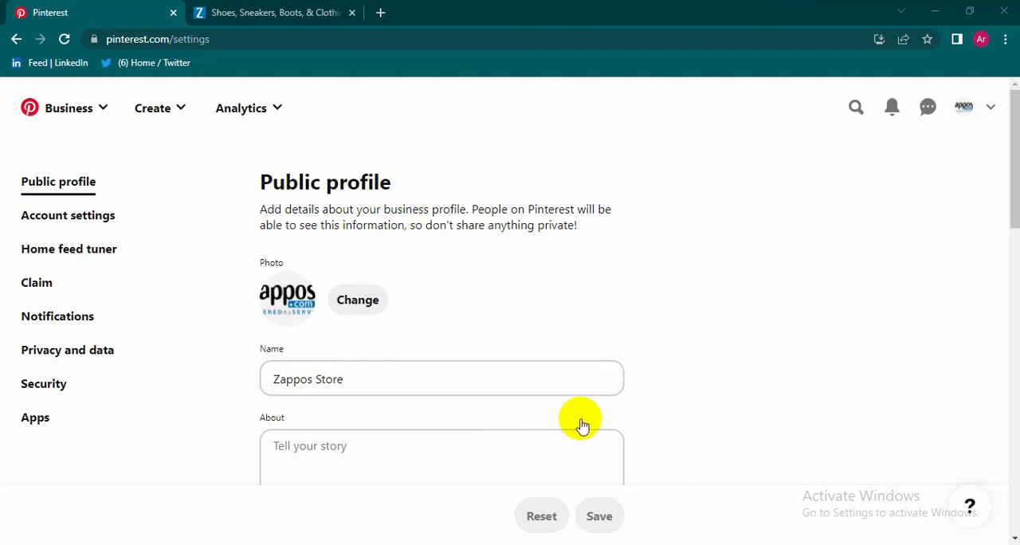
Step: Switch to the Pinterest Marketing document in Word and review the course outline item on creating and optimizing a professional business account
{"action": "left_click", "coordinate": [345, 544]}
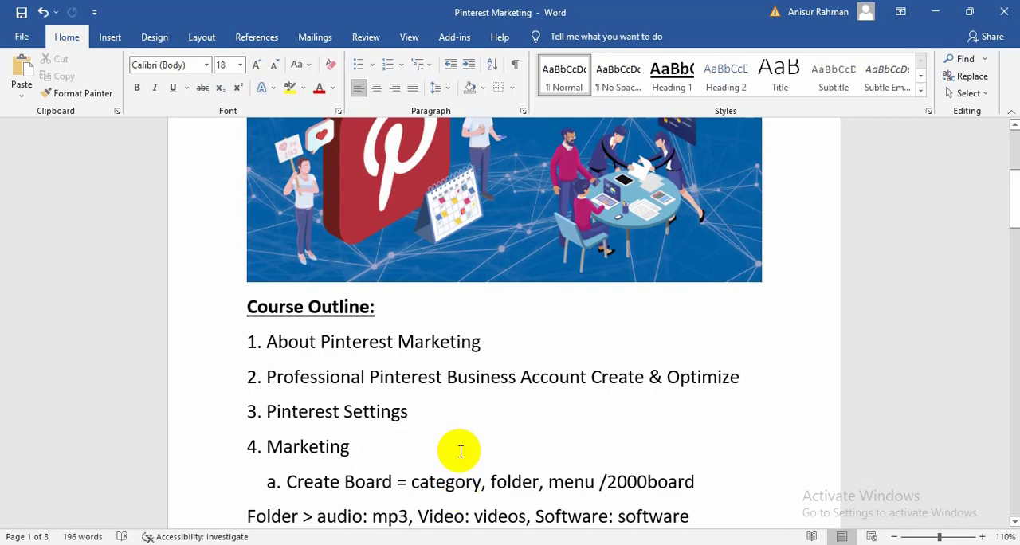
{"action": "scroll", "coordinate": [449, 451], "scroll_direction": "up", "scroll_amount": 2}
{"action": "scroll", "coordinate": [432, 439], "scroll_direction": "down", "scroll_amount": 1}
{"action": "scroll", "coordinate": [431, 430], "scroll_direction": "up", "scroll_amount": 4}
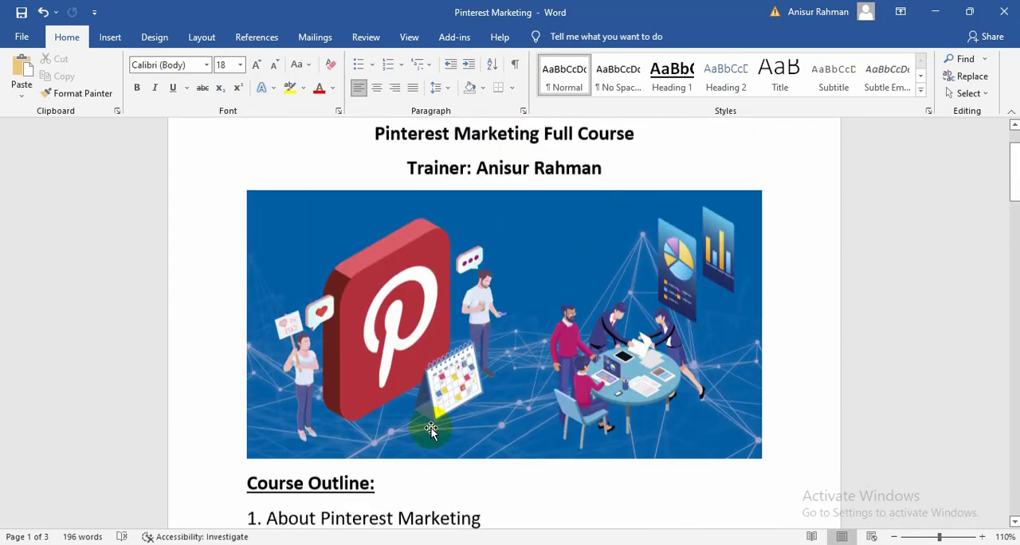
{"action": "scroll", "coordinate": [430, 430], "scroll_direction": "down", "scroll_amount": 5}
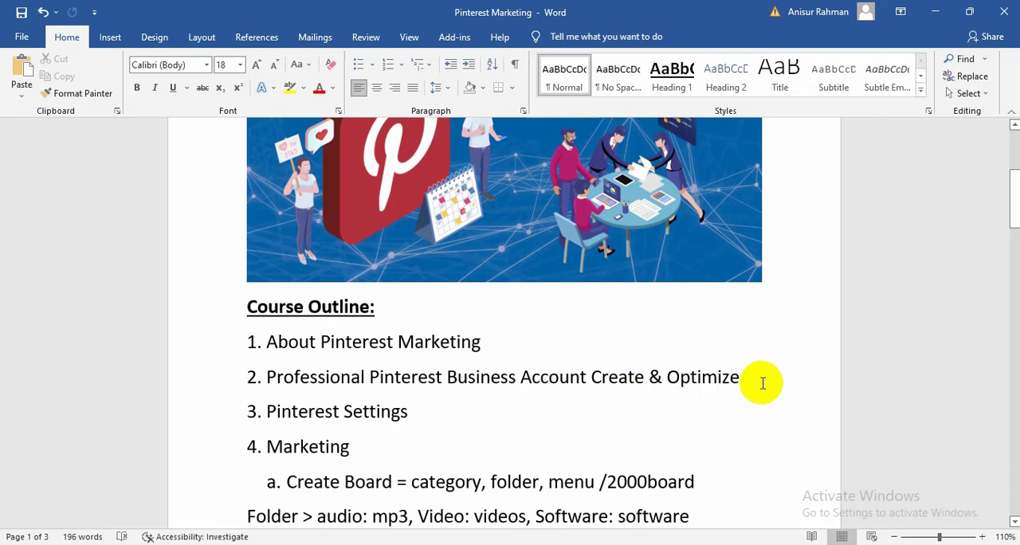
{"action": "left_click_drag", "start_coordinate": [763, 384], "coordinate": [644, 402]}
{"action": "left_click", "coordinate": [713, 414]}
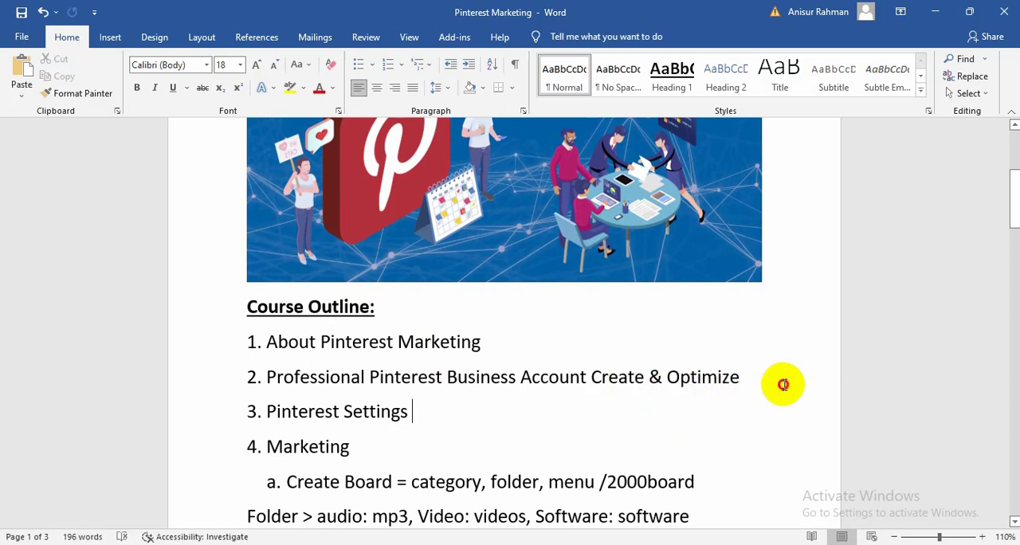
{"action": "left_click_drag", "start_coordinate": [784, 385], "coordinate": [668, 381]}
{"action": "left_click", "coordinate": [652, 388]}
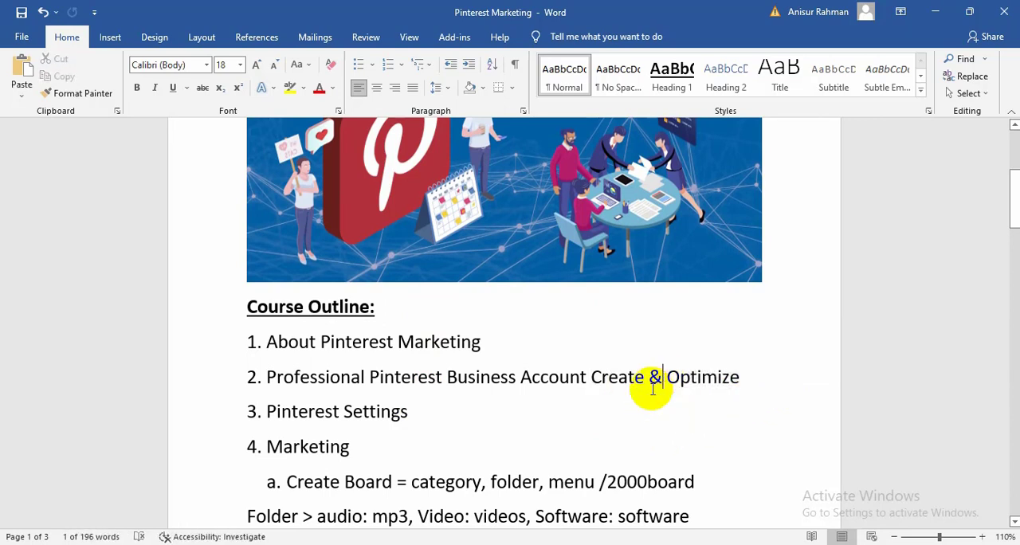
{"action": "left_click", "coordinate": [645, 387]}
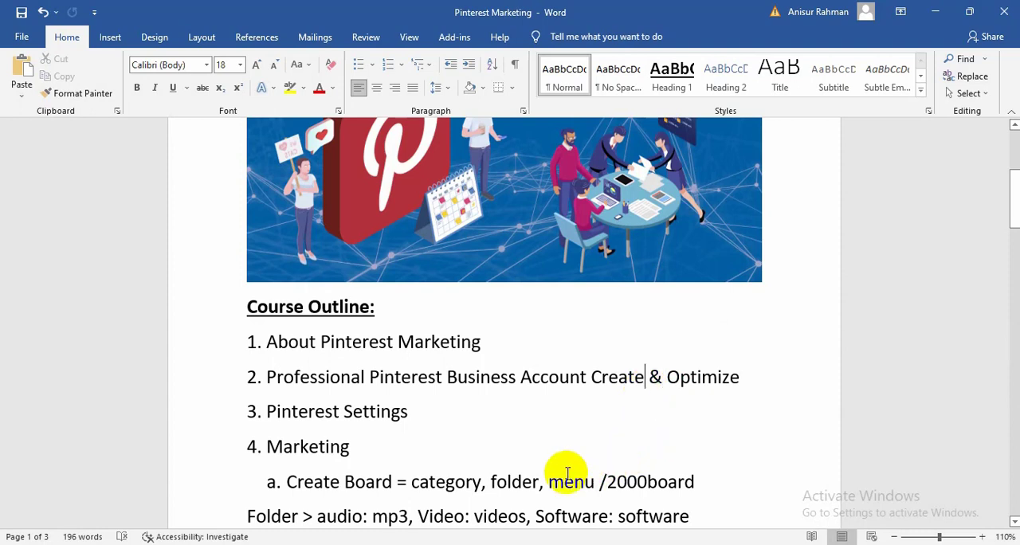